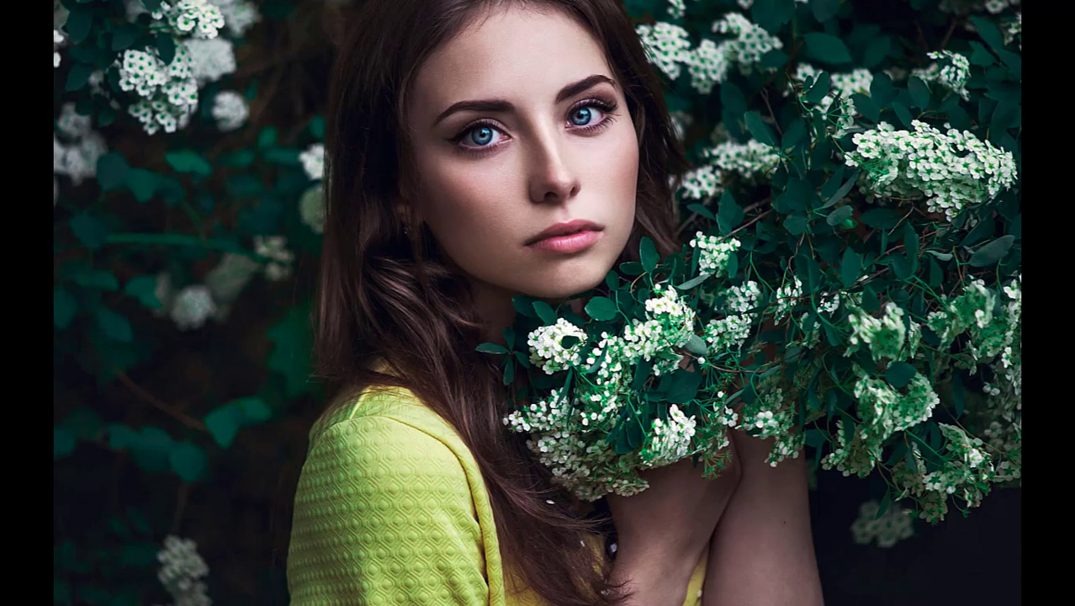
Drag Model.jpg's Background layer to the New Layer button to create Background copy
mouse_move(926, 176)
mouse_down()
mouse_move(979, 391)
mouse_move(997, 528)
mouse_move(1027, 593)
mouse_up()
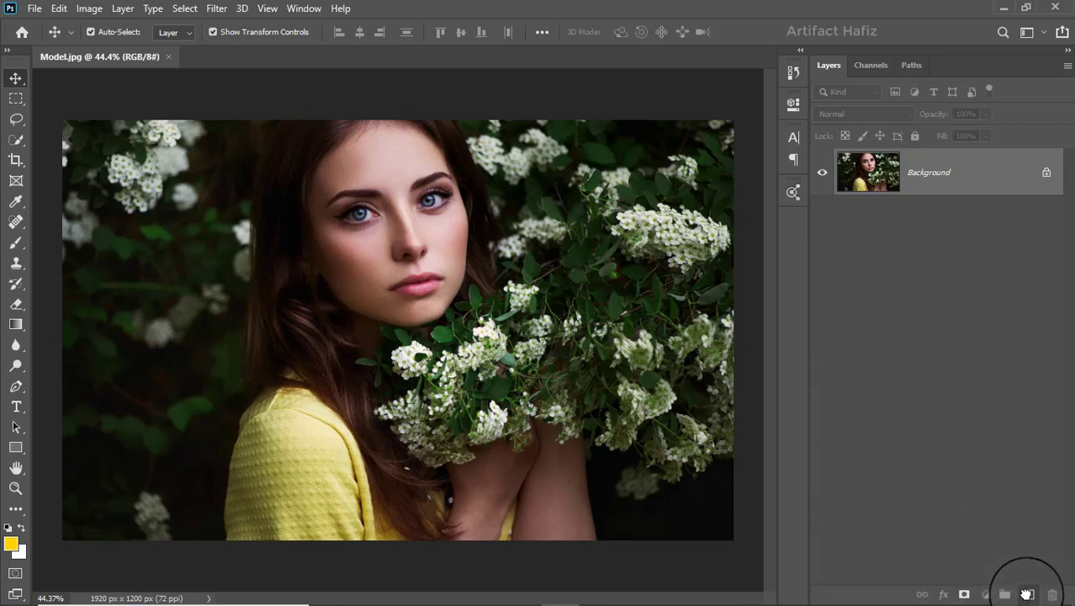
Convert Background copy for Smart Filters and launch the Camera Raw Filter on it
click(216, 8)
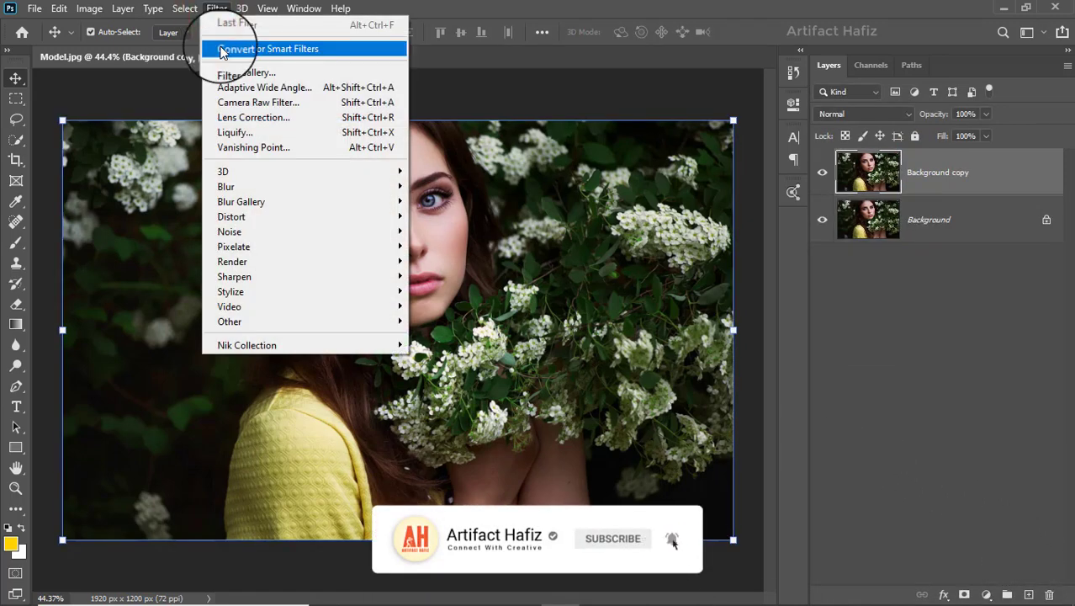
click(223, 50)
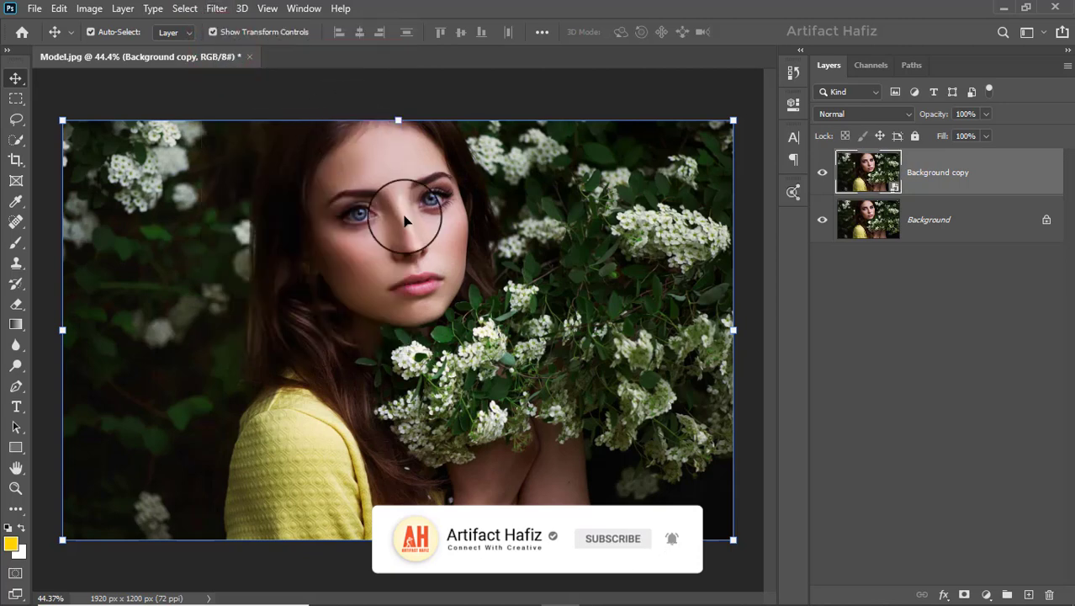
click(216, 8)
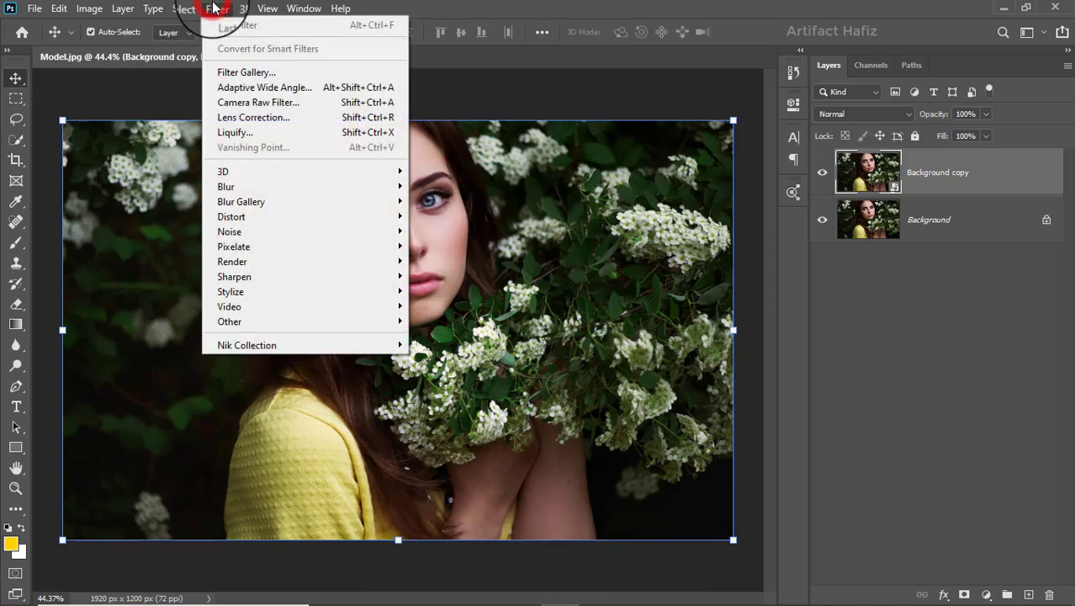
click(244, 108)
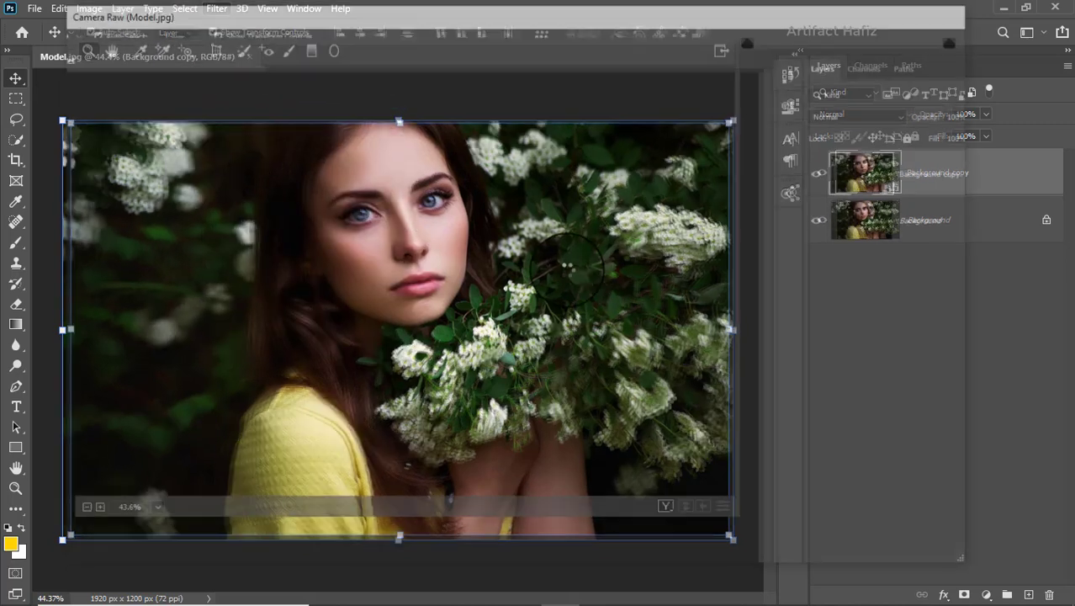
Set Highlights -8, Shadows +38, Whites +10, Blacks -12 and Clarity +6 in Basic
scroll(853, 384, down, 1)
scroll(848, 377, down, 1)
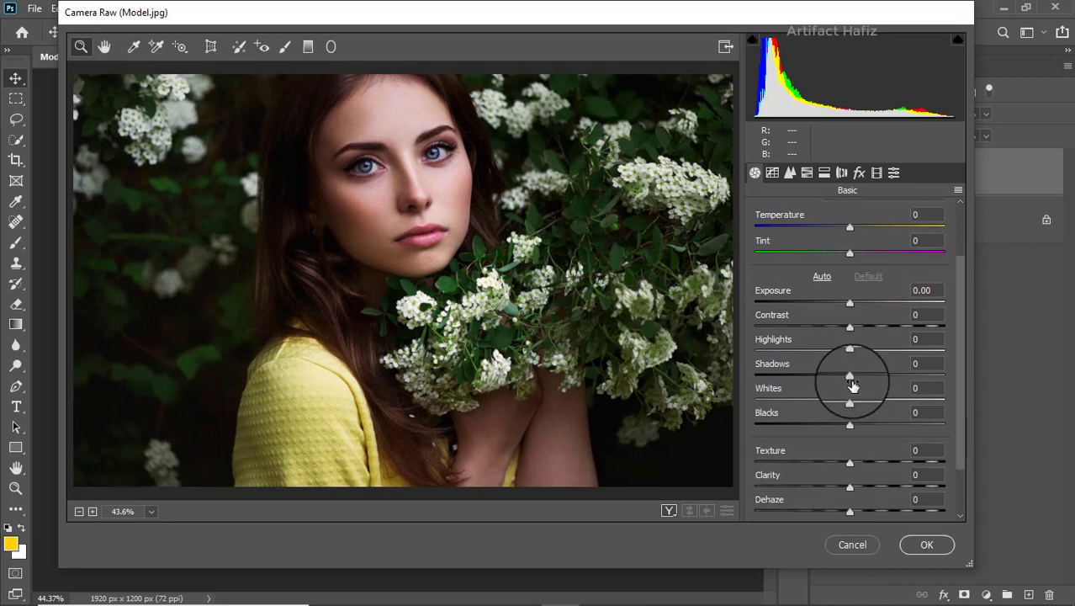
click(848, 351)
drag(848, 352, 840, 355)
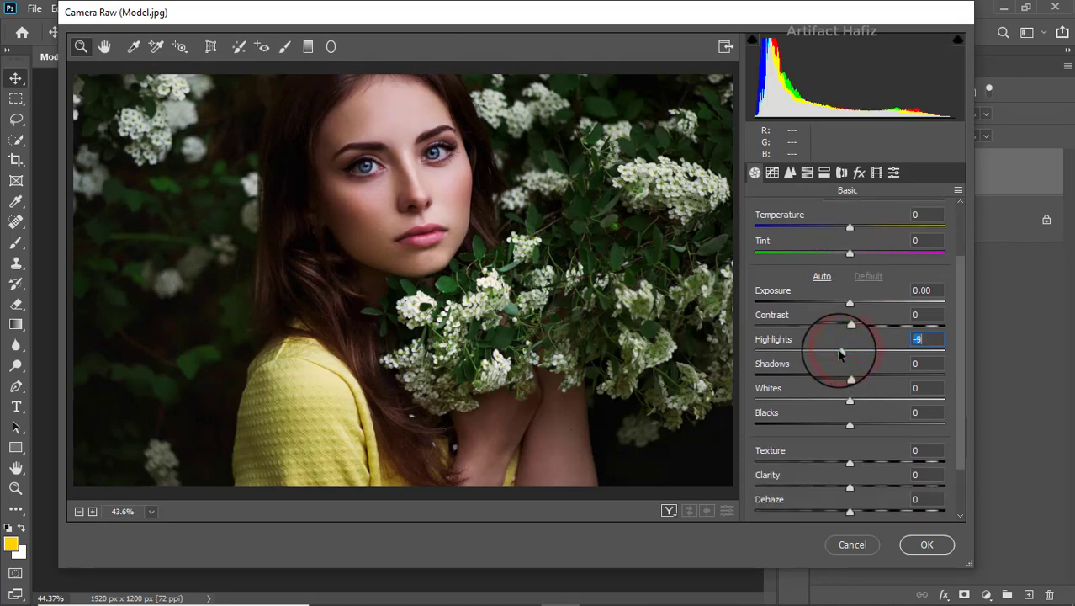
drag(849, 401, 887, 380)
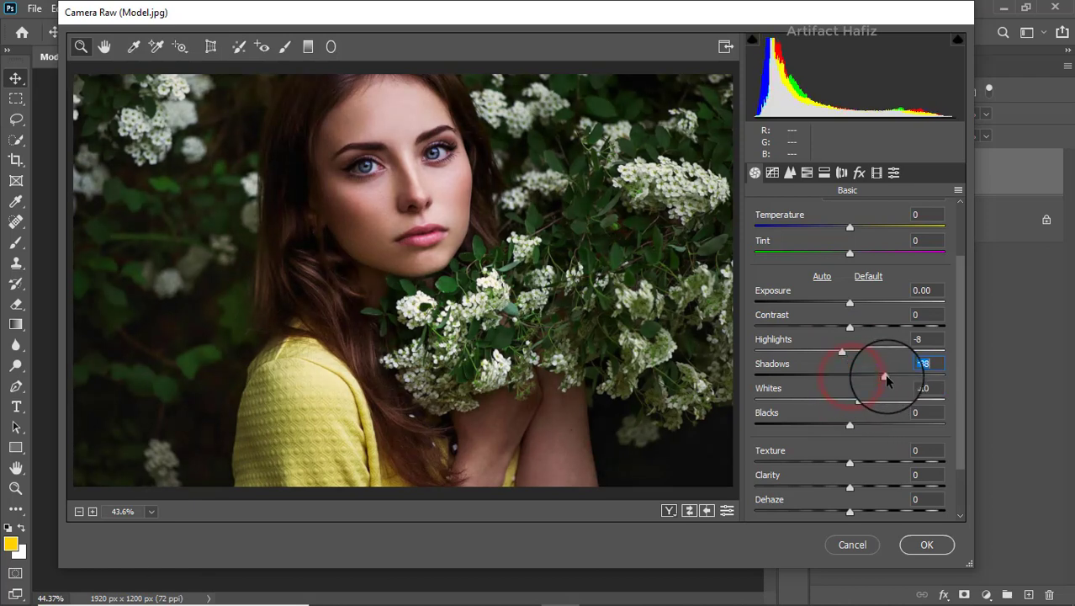
drag(848, 427, 840, 427)
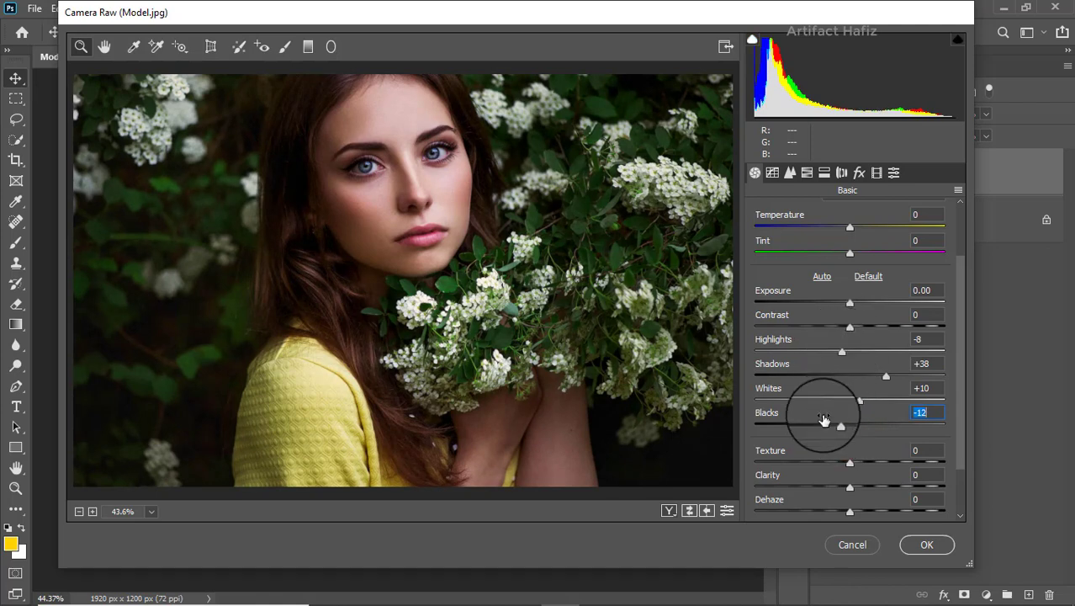
scroll(841, 426, down, 2)
mouse_move(850, 423)
mouse_down()
mouse_move(864, 426)
mouse_move(857, 422)
mouse_up()
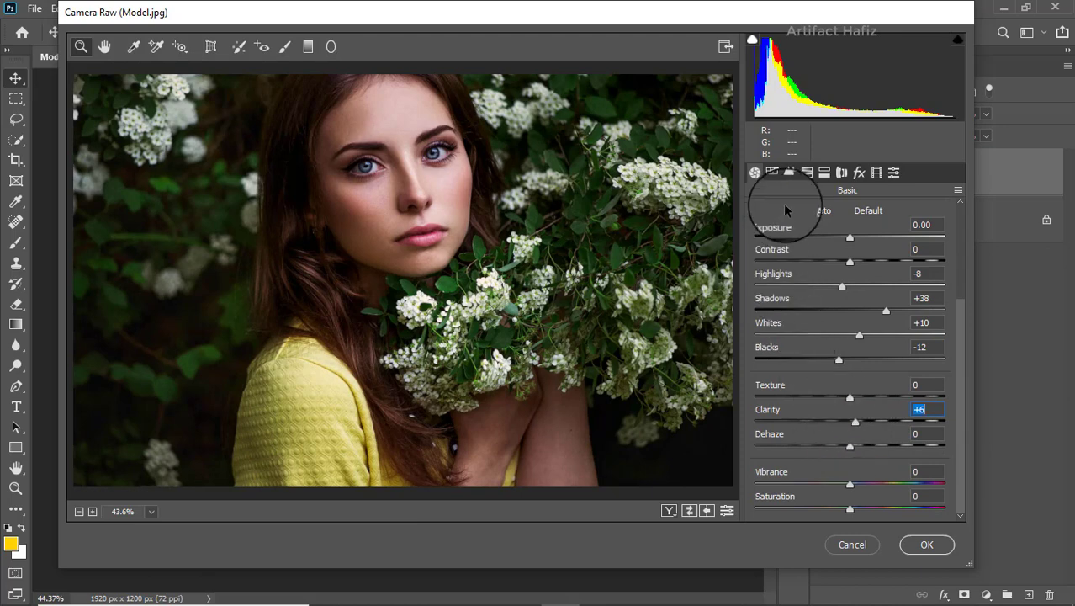
Set luminance noise reduction to 13 in the Detail panel
click(790, 174)
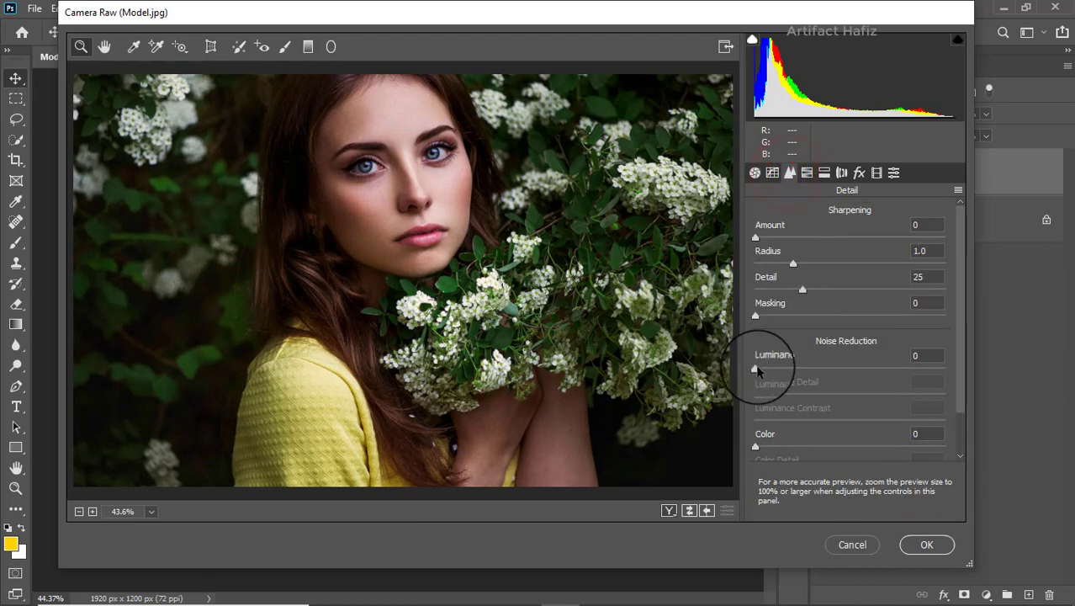
mouse_move(757, 368)
mouse_down()
mouse_move(817, 370)
mouse_move(784, 365)
mouse_up()
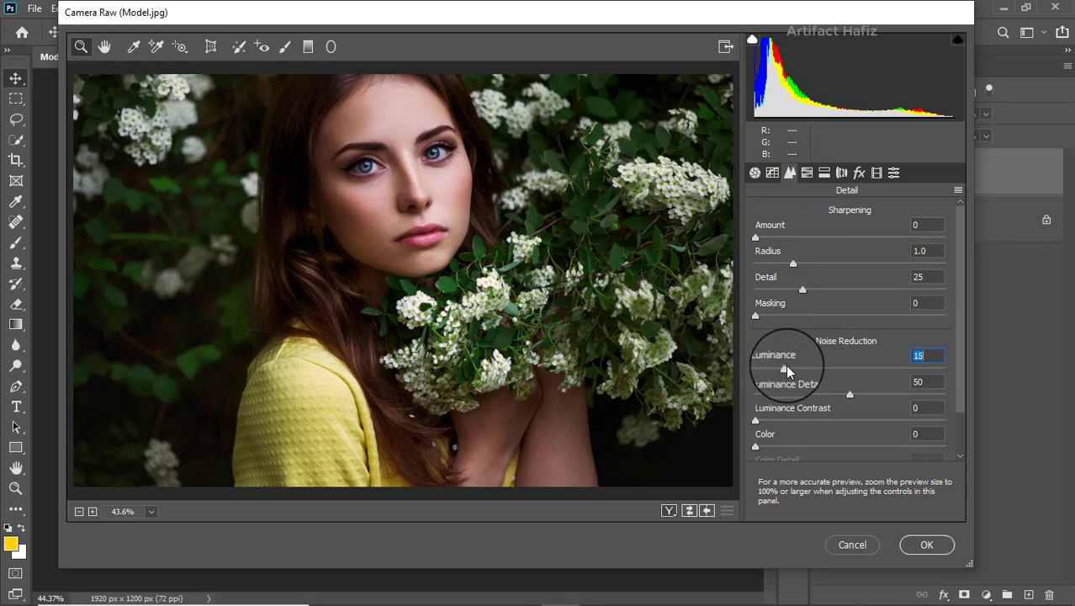
drag(785, 369, 781, 370)
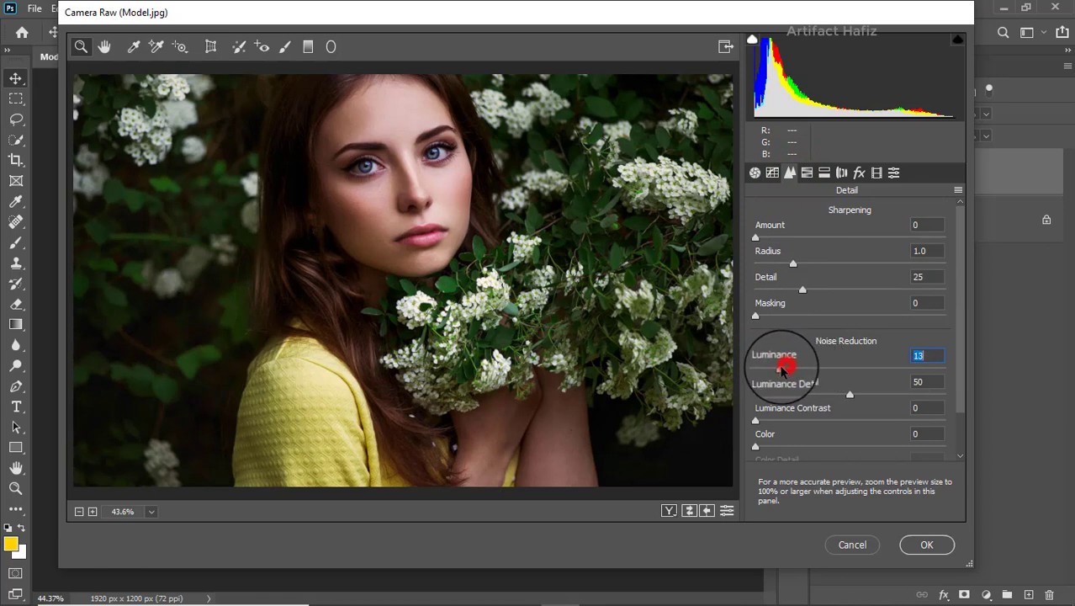
Make the RGB point tone curve custom with points at 62→63 and 195→197
click(772, 172)
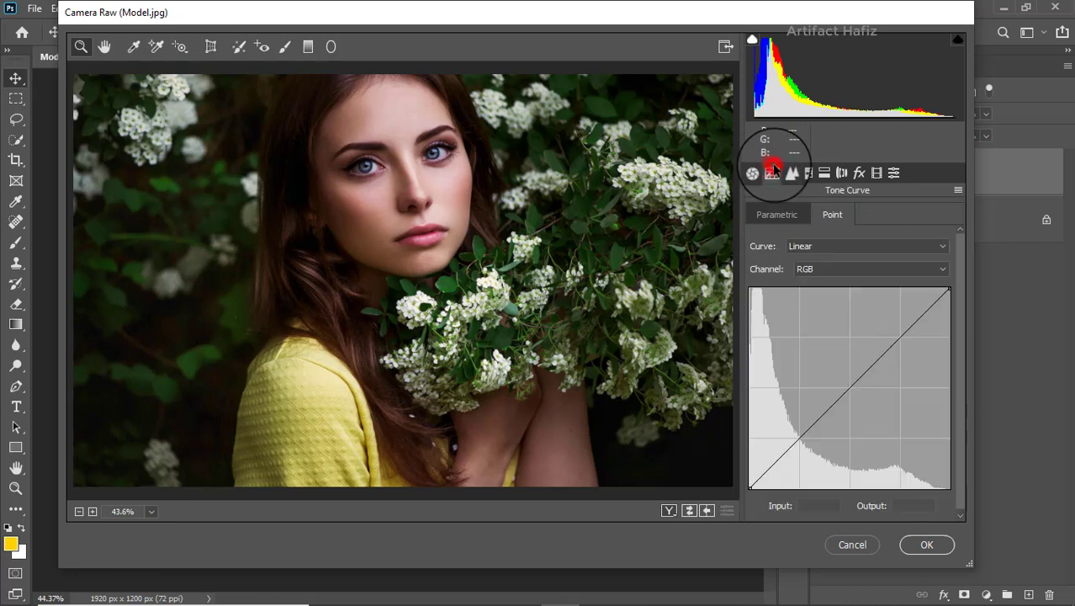
drag(749, 488, 746, 481)
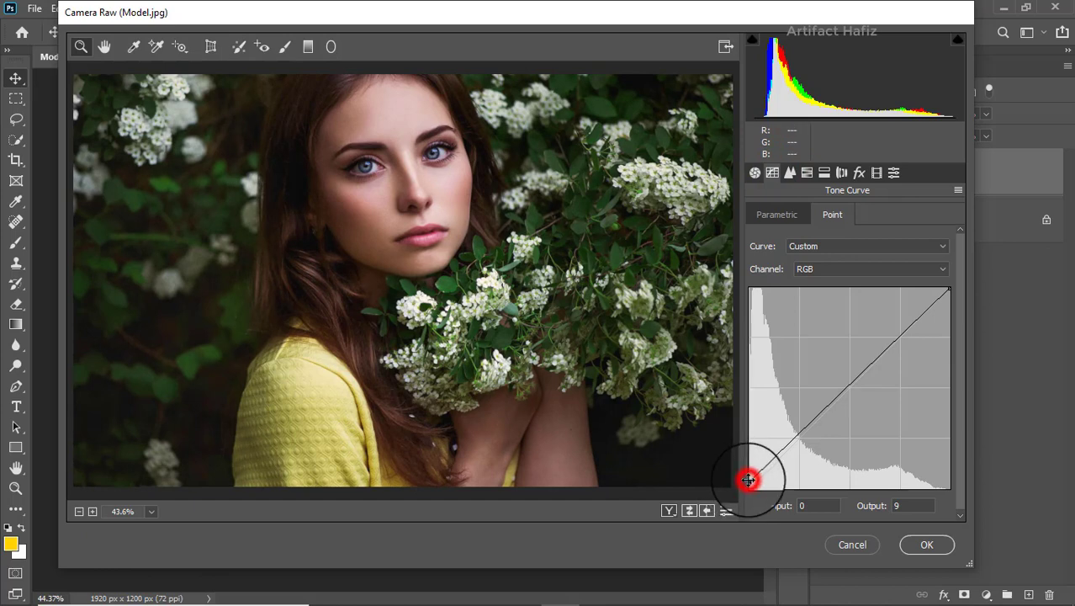
drag(748, 480, 750, 487)
click(795, 438)
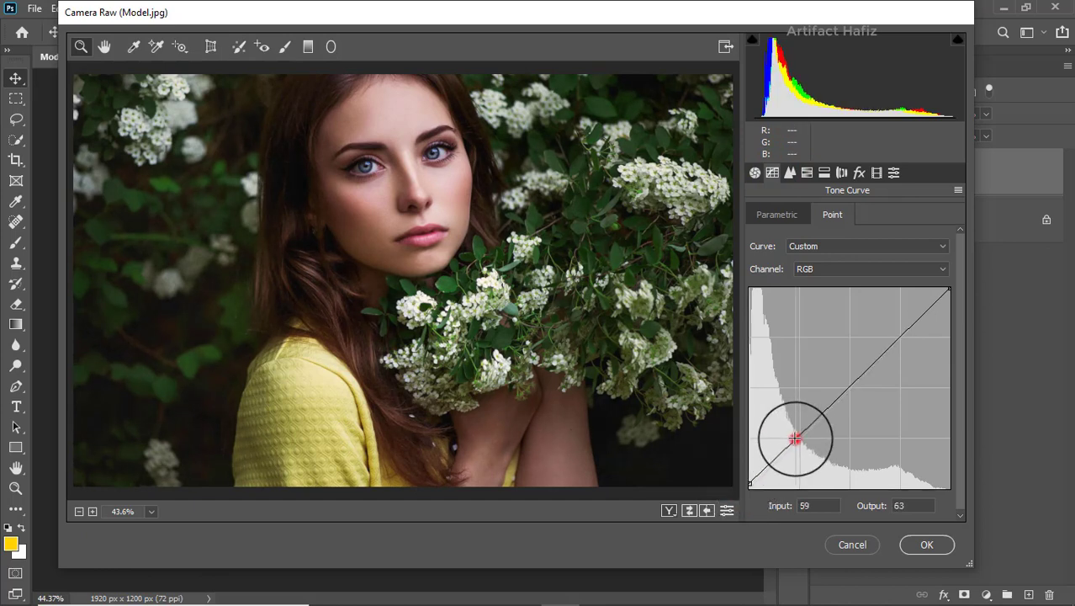
drag(795, 439, 797, 439)
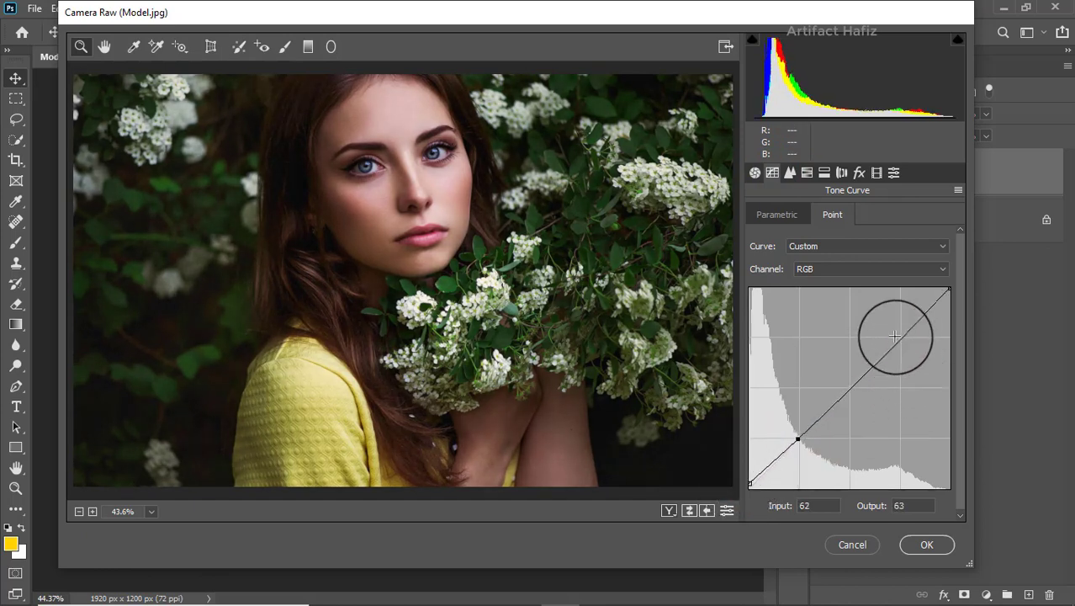
drag(902, 336, 902, 333)
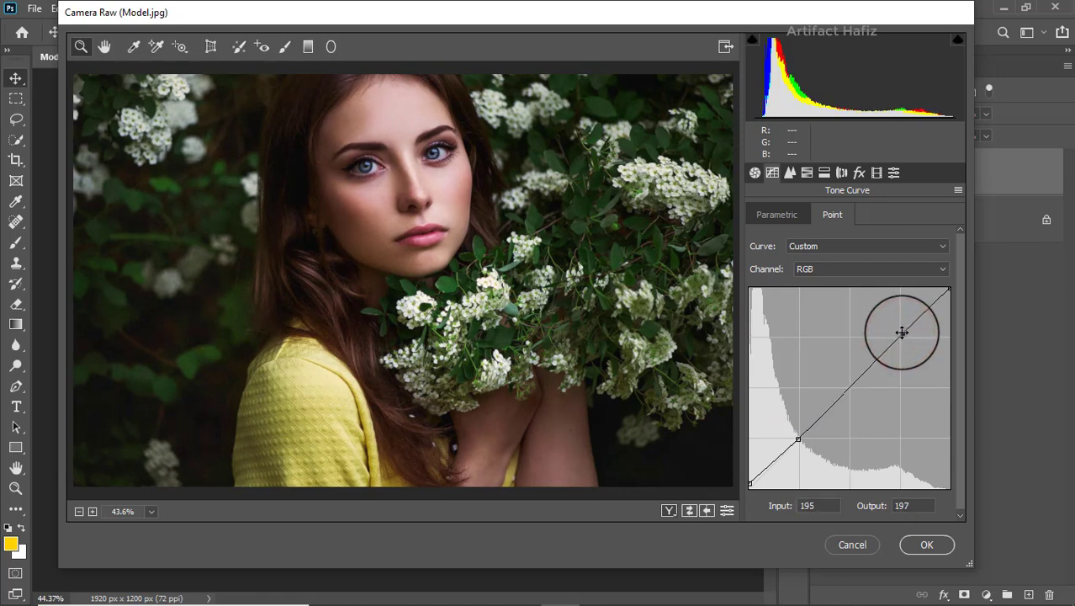
Lower HSL saturation: Oranges -19, Yellows -13, Greens -15, Aquas -9, with Reds +2
click(808, 174)
click(818, 215)
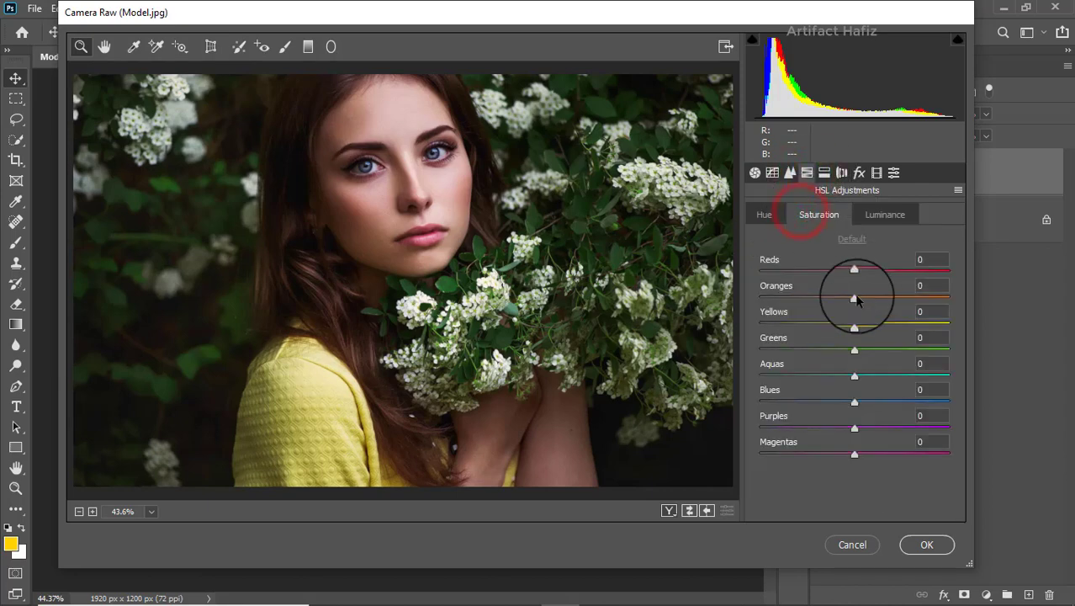
drag(855, 297, 839, 303)
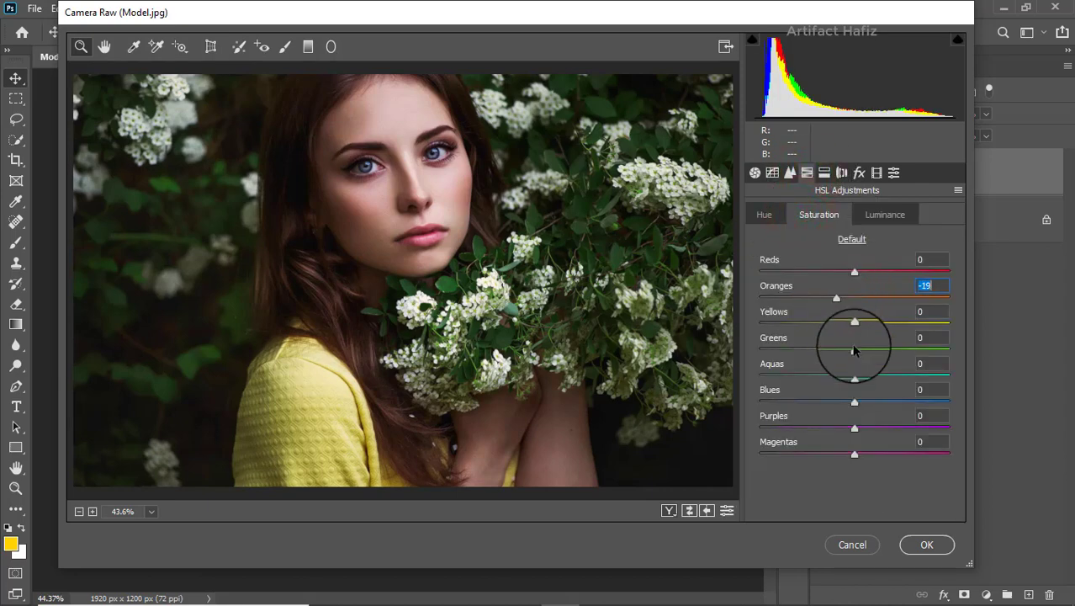
mouse_move(855, 348)
mouse_down()
mouse_move(842, 350)
mouse_move(842, 325)
mouse_up()
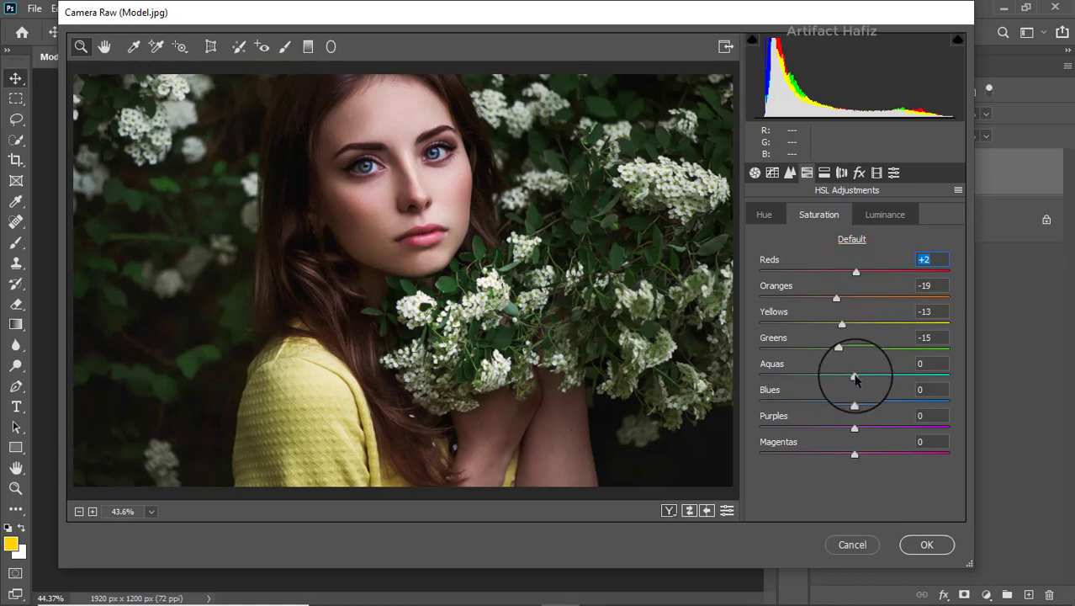
drag(855, 378, 868, 404)
Darken Greens luminance to -15, then shift hues: Greens +86, Aquas -45, Blues -53
click(873, 212)
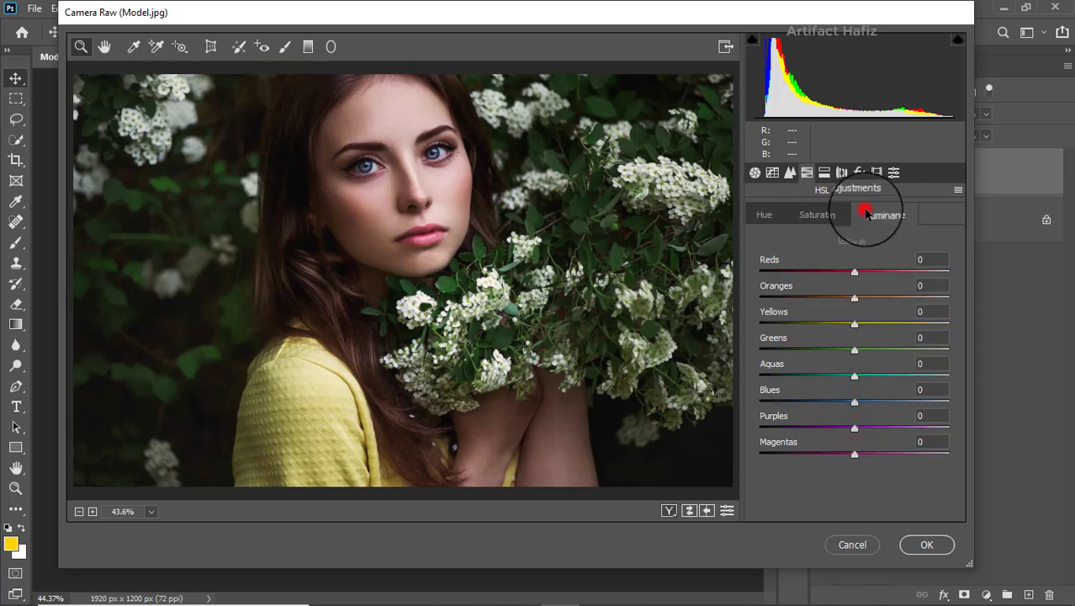
mouse_move(855, 351)
mouse_down()
mouse_move(840, 352)
mouse_move(854, 298)
mouse_up()
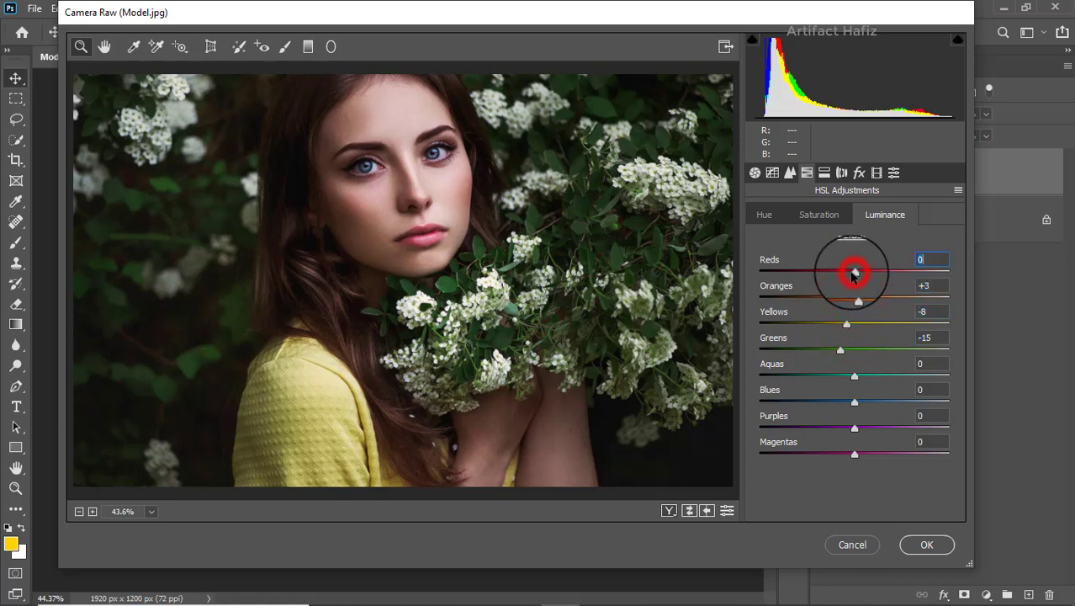
click(764, 216)
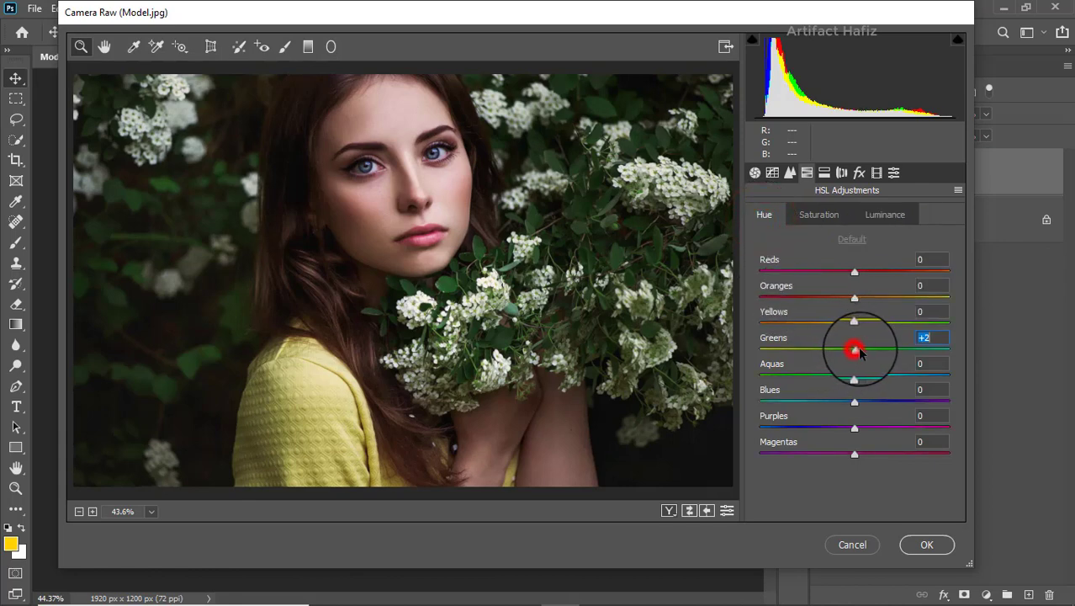
mouse_move(858, 350)
mouse_down()
mouse_move(945, 352)
mouse_move(936, 333)
mouse_up()
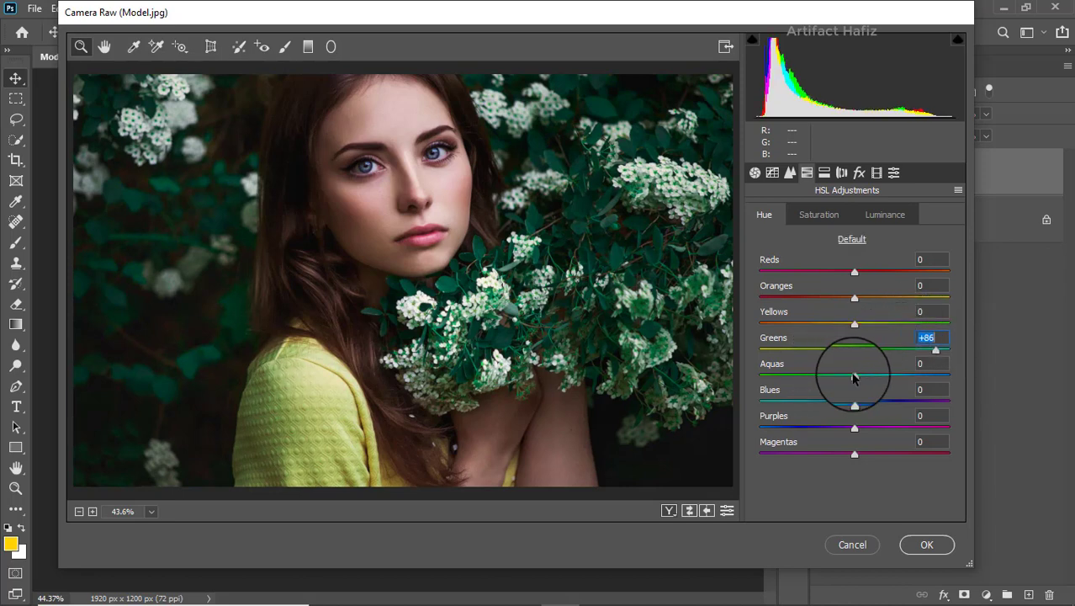
mouse_move(854, 375)
mouse_down()
mouse_move(774, 379)
mouse_move(886, 375)
mouse_move(805, 404)
mouse_move(809, 376)
mouse_up()
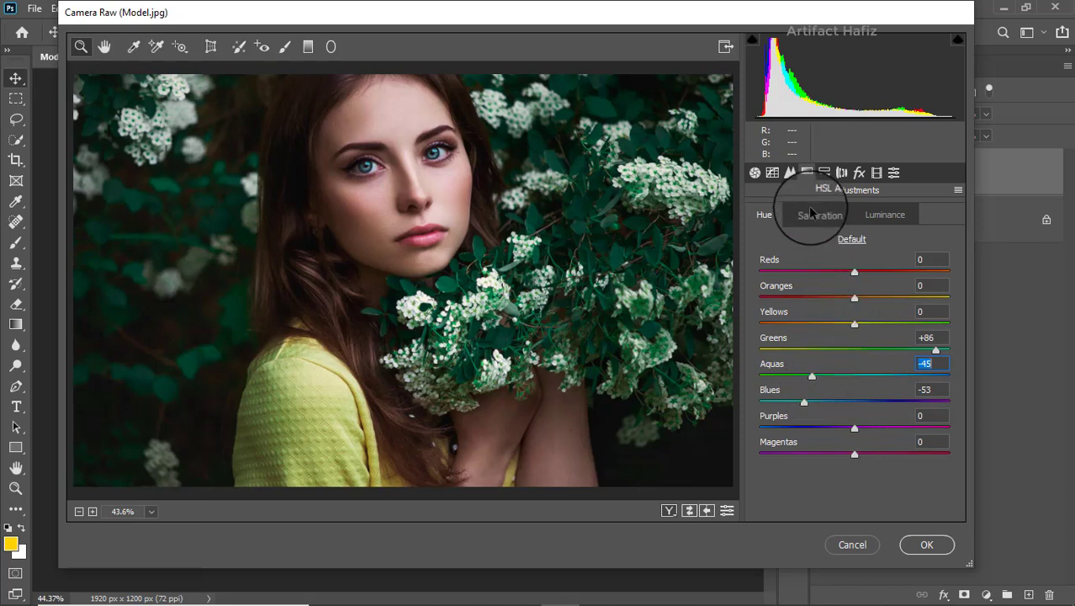
Cut Reds and Oranges (-30) saturation, boost Blues +16, and lift the Blue curve's black point to 6
click(811, 215)
mouse_move(854, 270)
mouse_down()
mouse_move(838, 274)
mouse_move(851, 271)
mouse_up()
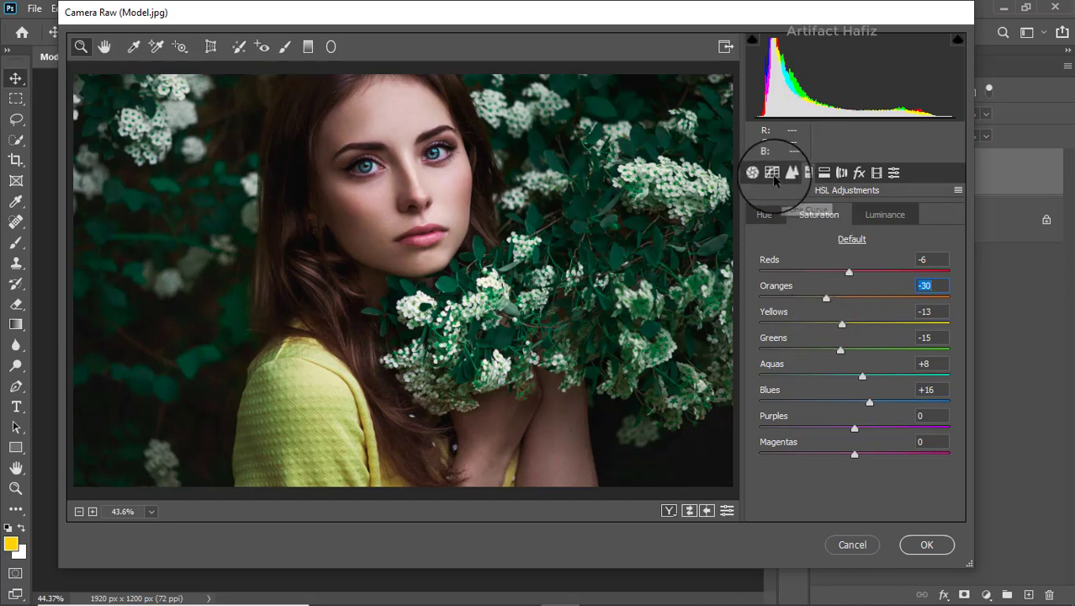
click(772, 175)
click(816, 269)
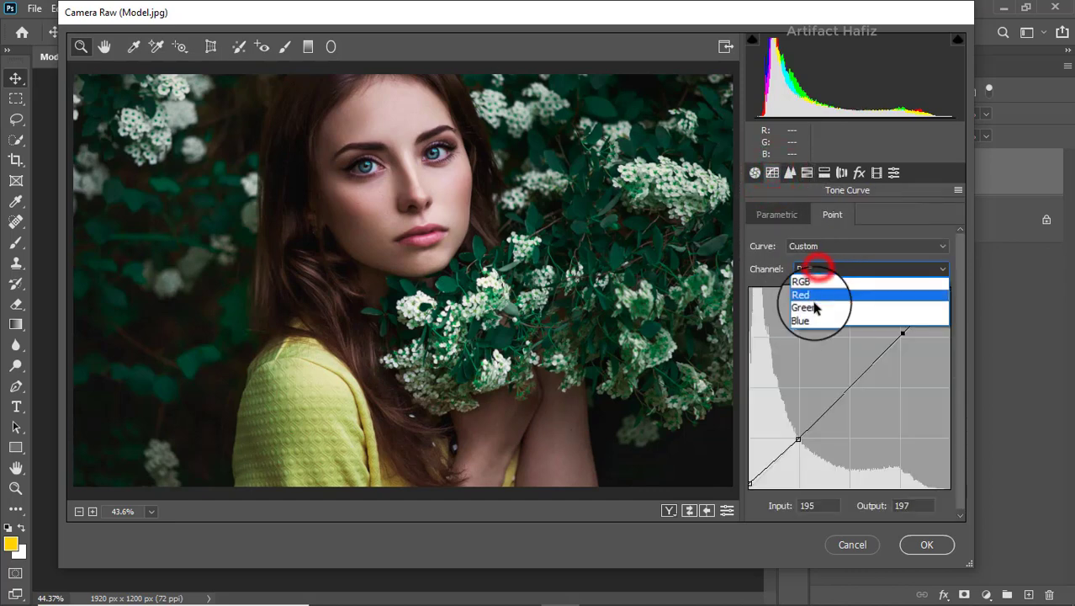
click(810, 313)
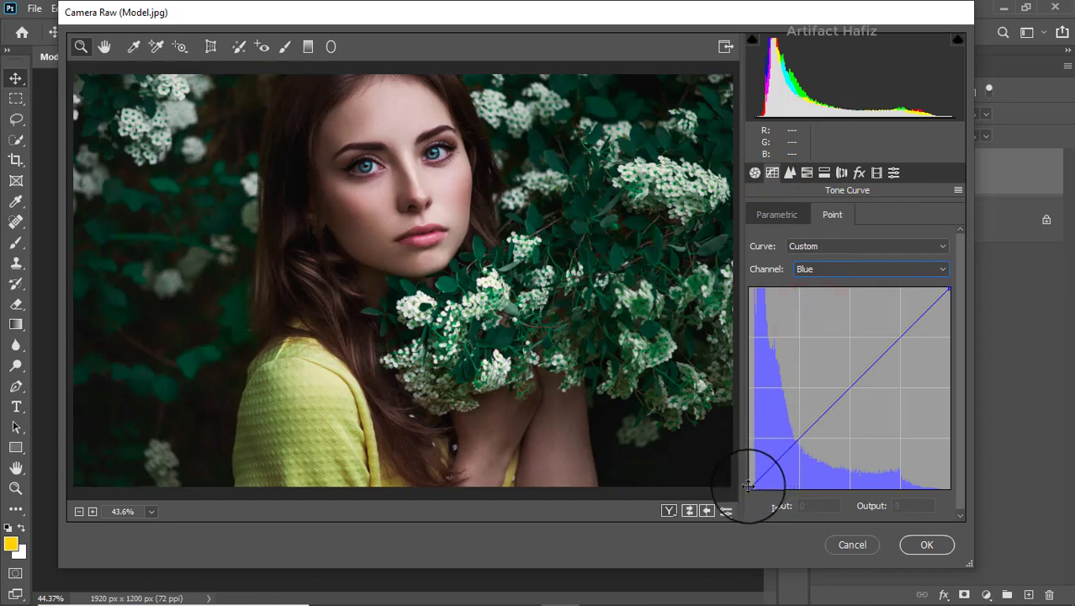
drag(754, 486, 745, 483)
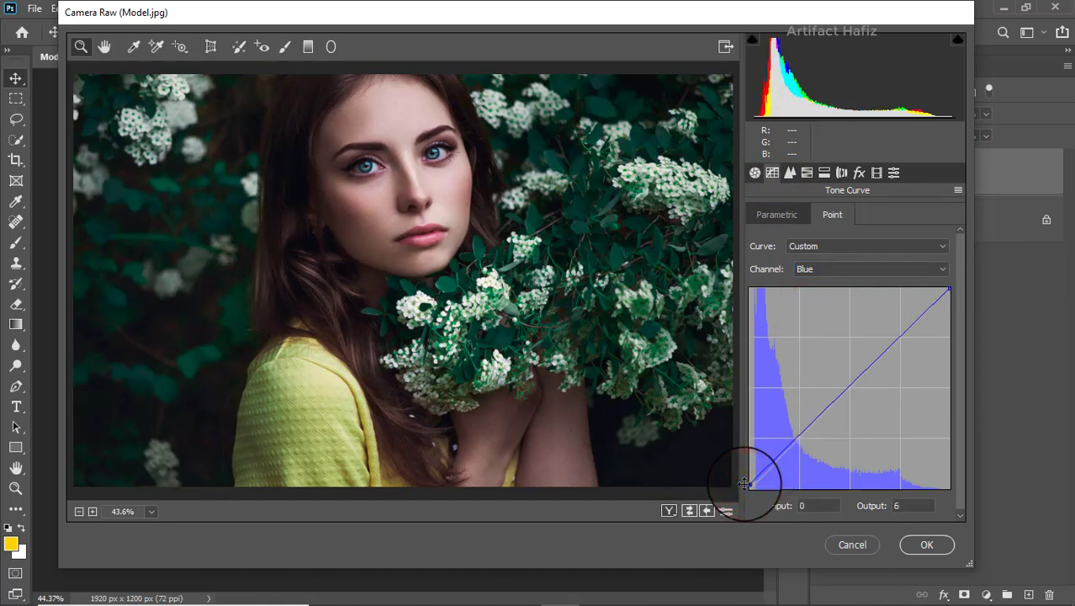
click(824, 173)
Set Red Primary hue +9, saturation -15, Green hue -8, Blue hue +8, and apply with OK
click(876, 172)
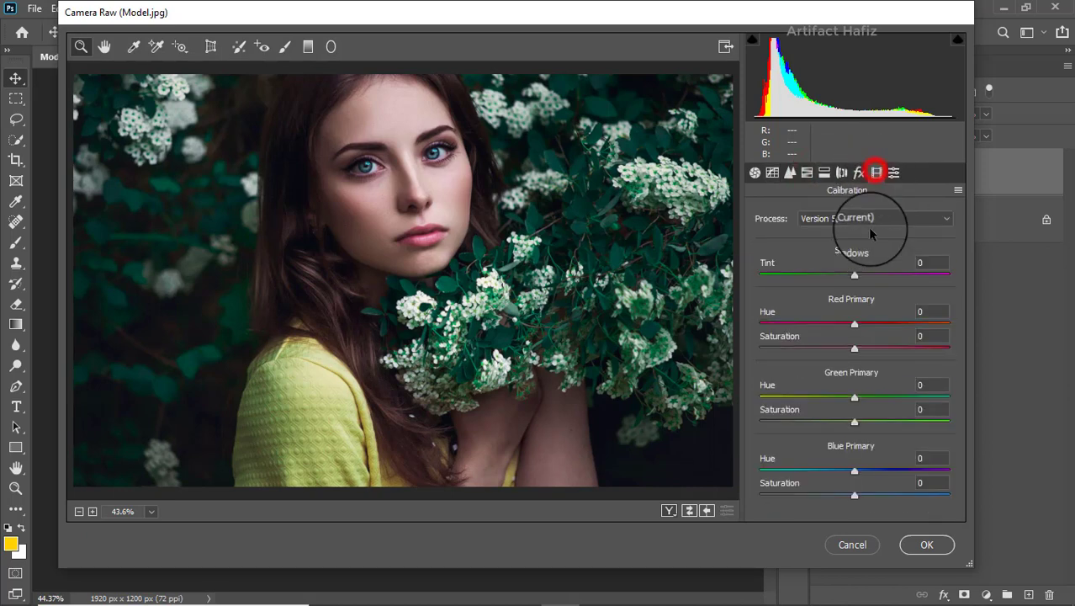
mouse_move(855, 347)
mouse_down()
mouse_move(840, 349)
mouse_move(862, 325)
mouse_up()
drag(855, 397, 872, 396)
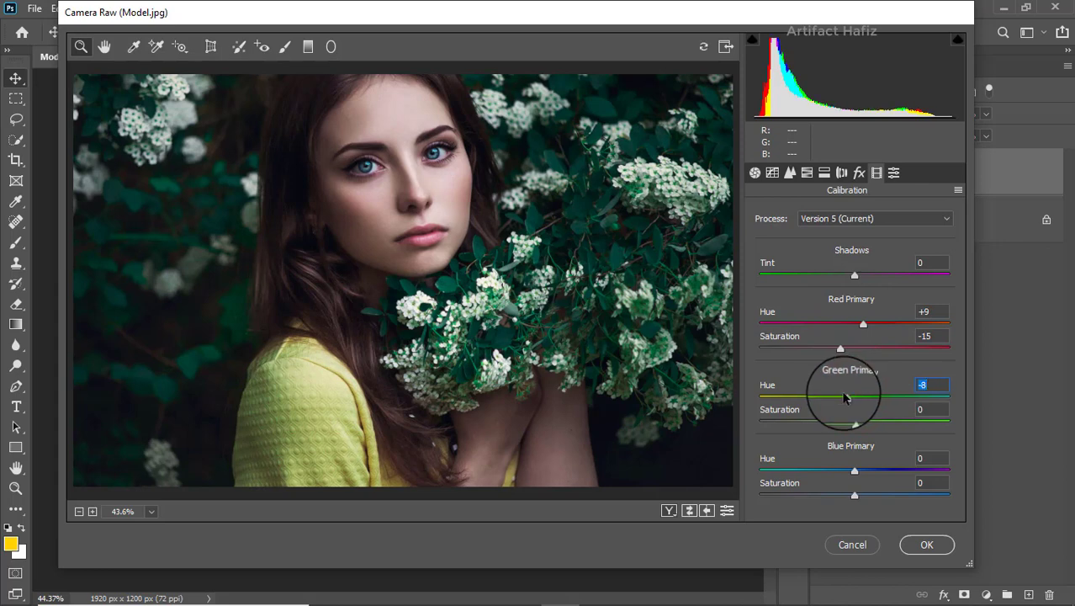
mouse_move(855, 470)
mouse_down()
mouse_move(838, 477)
mouse_move(876, 475)
mouse_move(854, 474)
mouse_move(862, 472)
mouse_up()
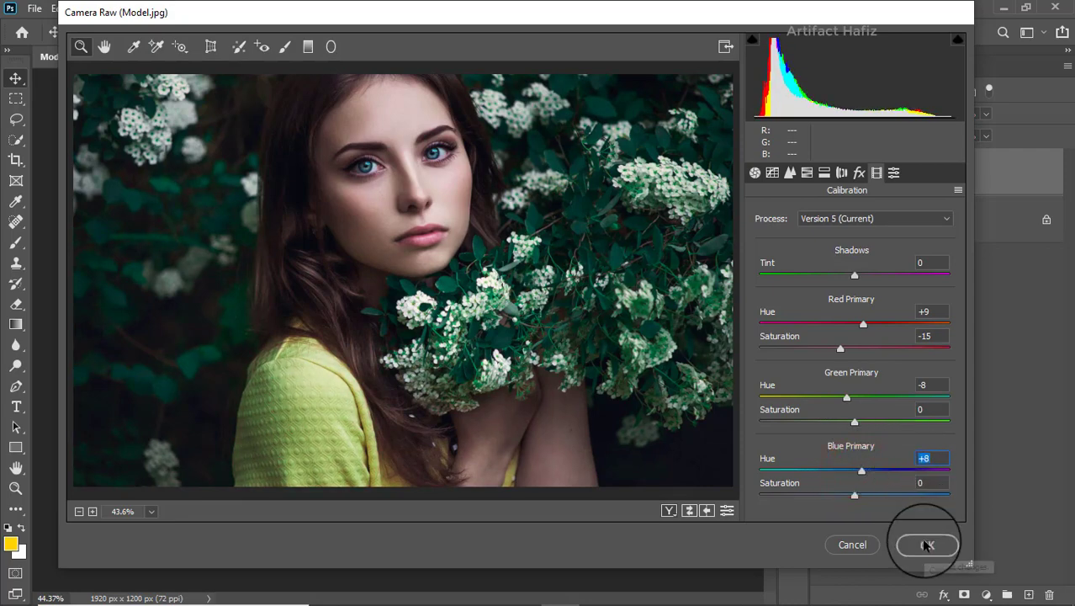
click(925, 544)
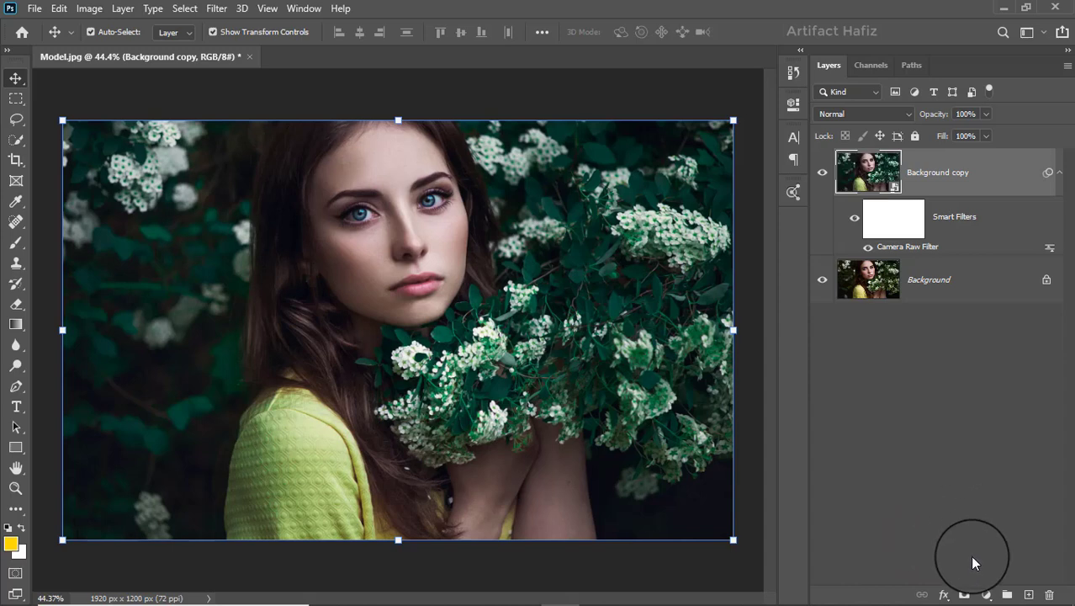
Add a Color Lookup adjustment layer using the Soft_Warming.look 3D LUT
click(987, 592)
click(986, 503)
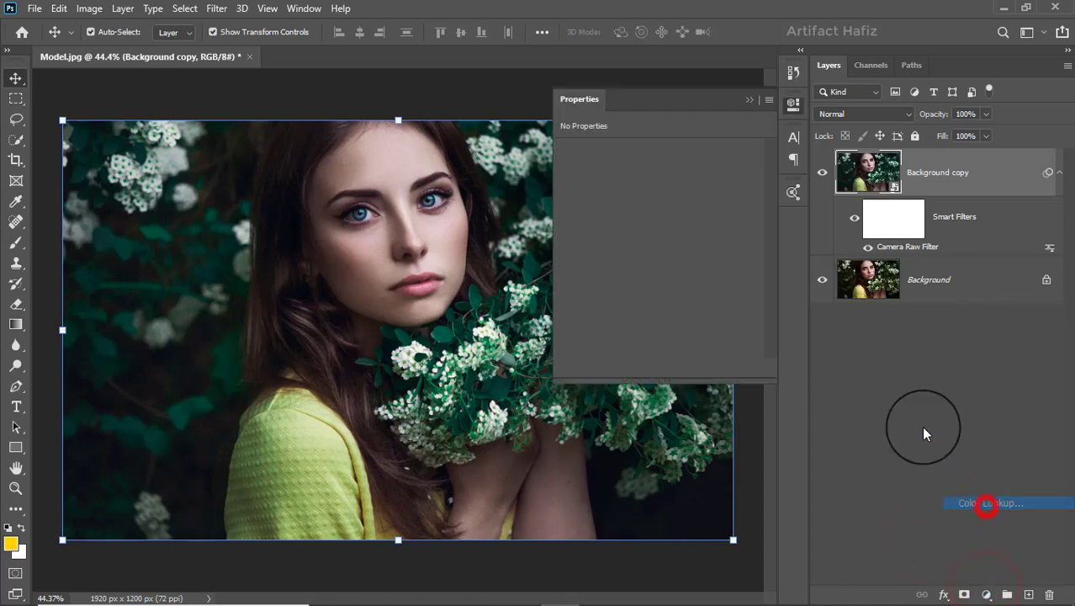
click(664, 152)
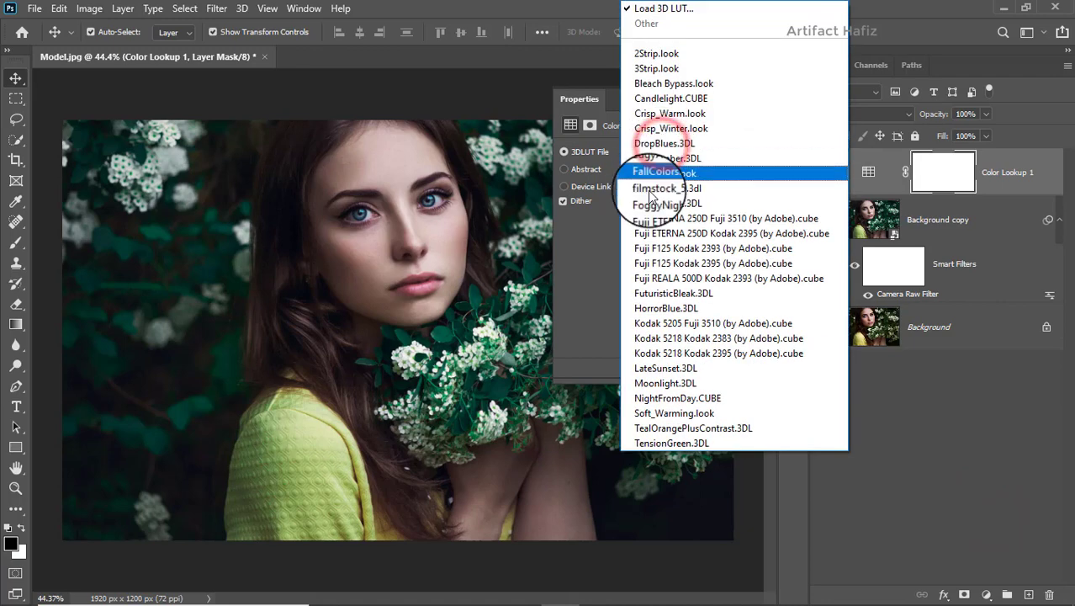
click(673, 411)
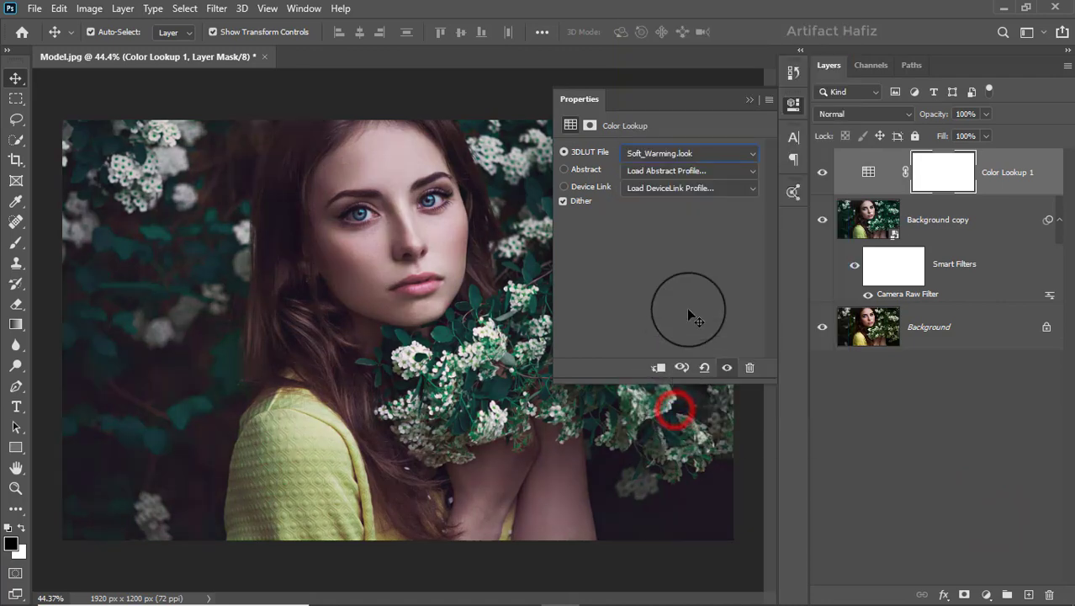
click(750, 101)
Blend the Color Lookup 1 layer in Hue mode at 25% opacity
click(862, 114)
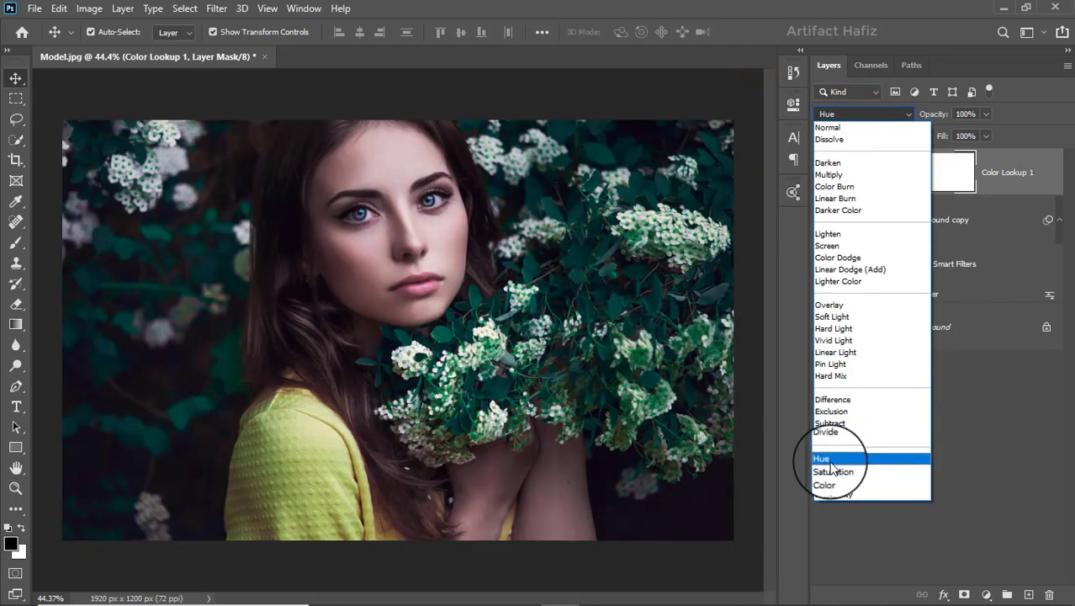
click(825, 458)
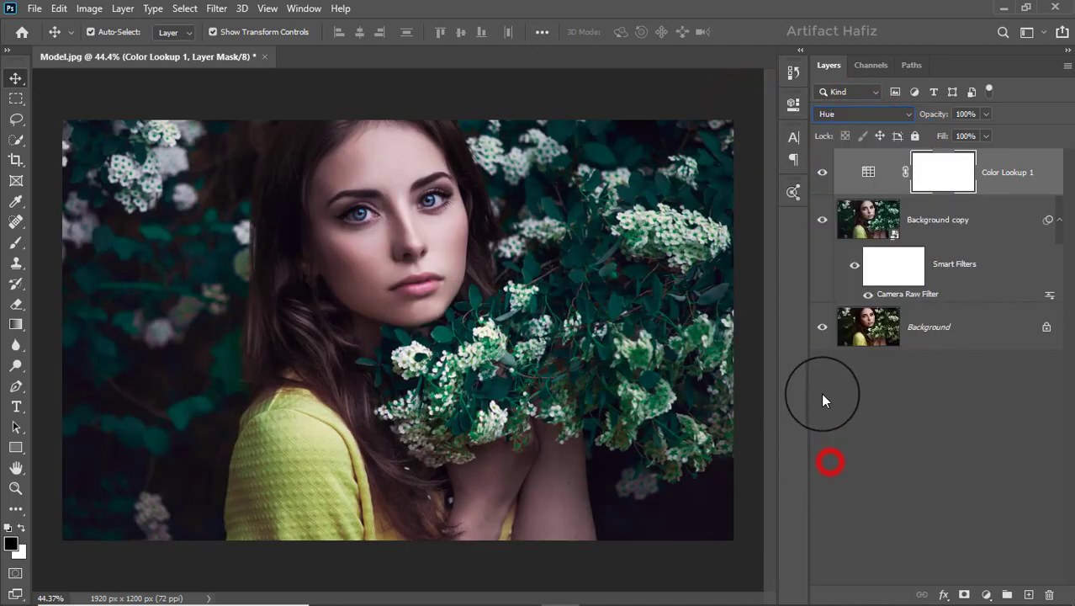
click(819, 172)
click(819, 172)
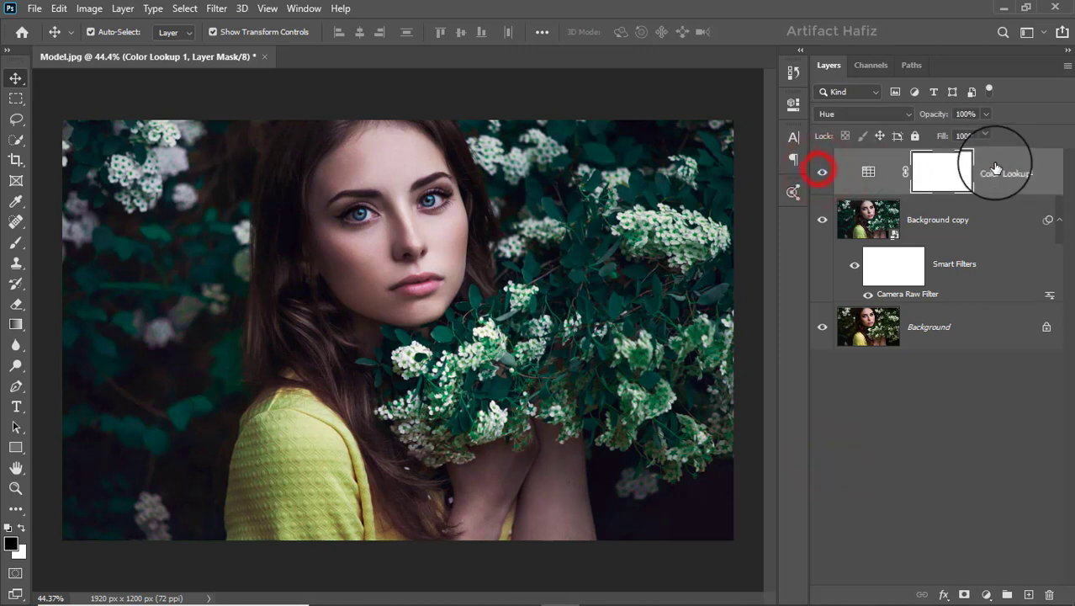
click(1013, 173)
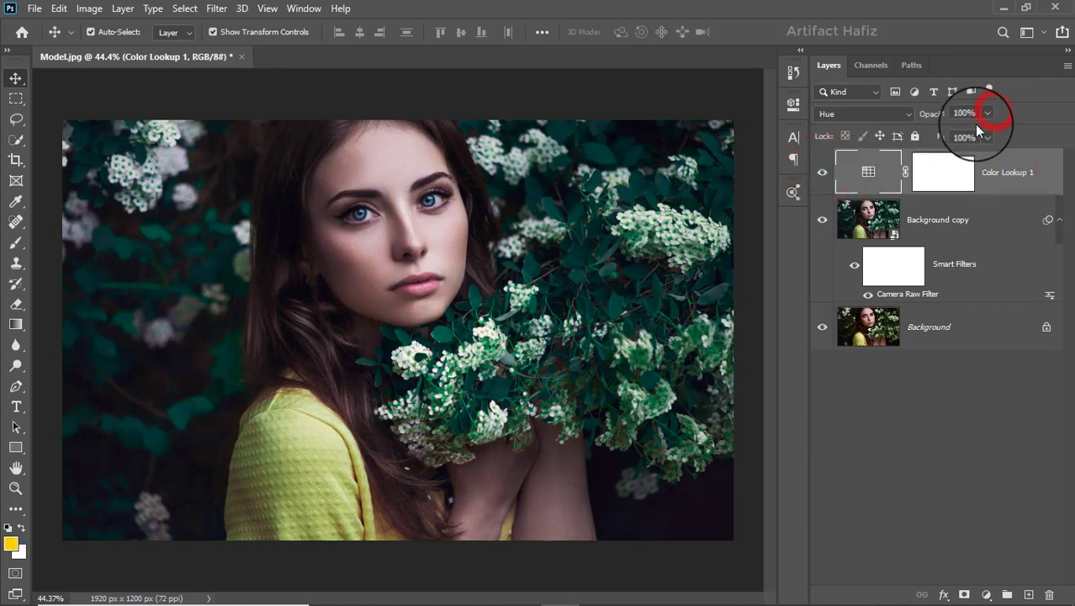
drag(986, 133, 929, 138)
click(1005, 171)
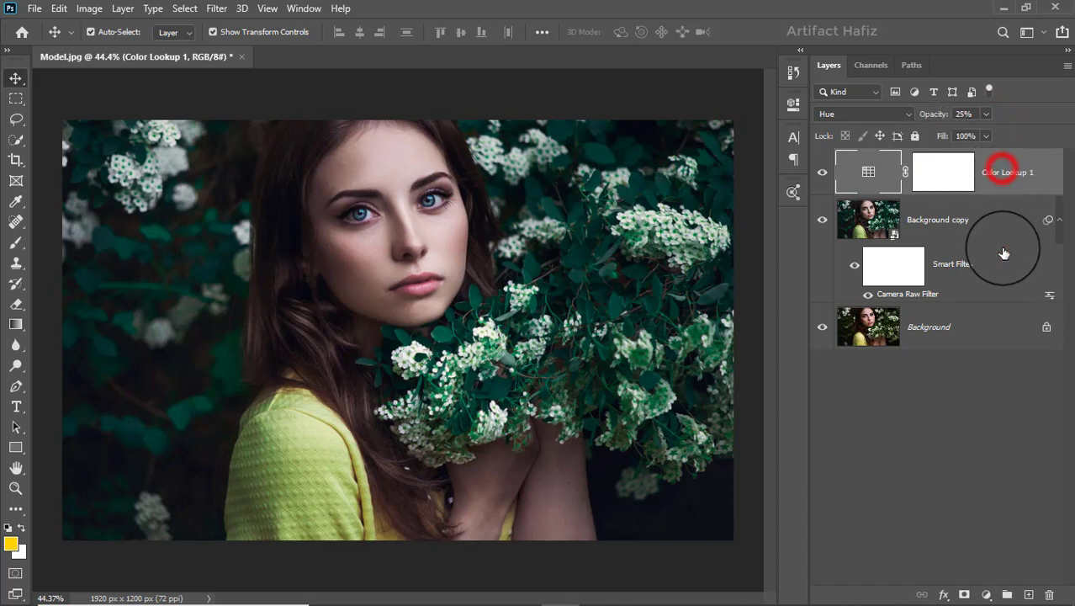
click(987, 595)
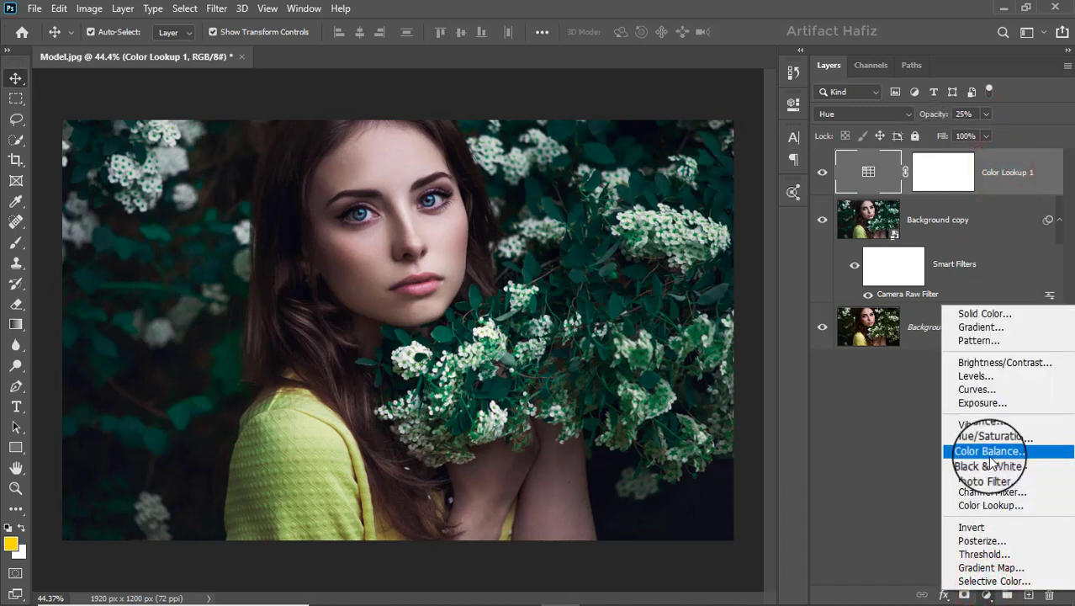
Add a Curves adjustment layer with custom points in the lower midtones and highlights
click(970, 393)
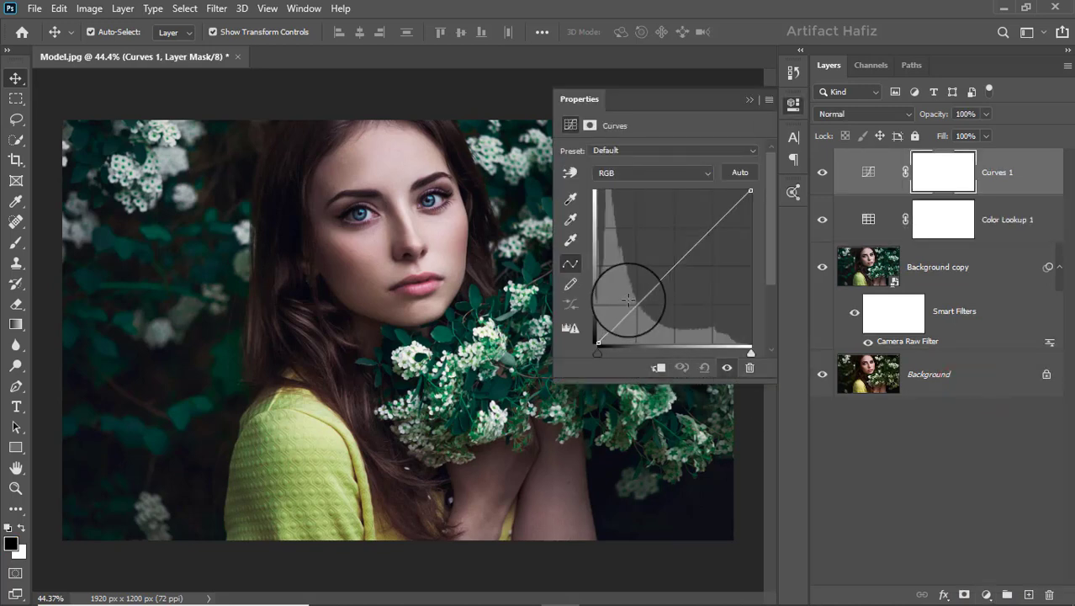
click(634, 305)
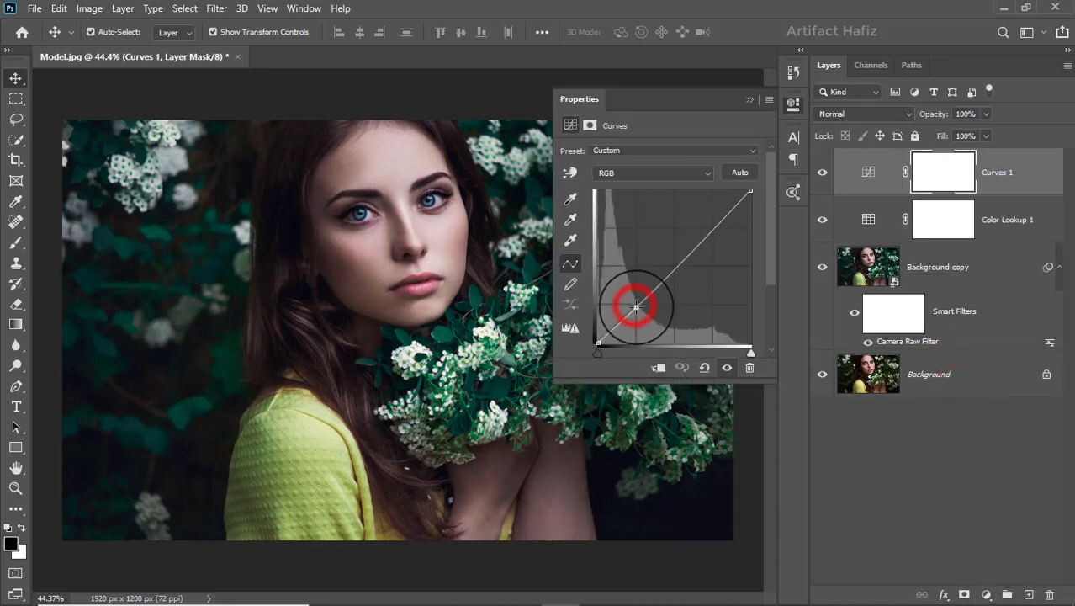
click(714, 224)
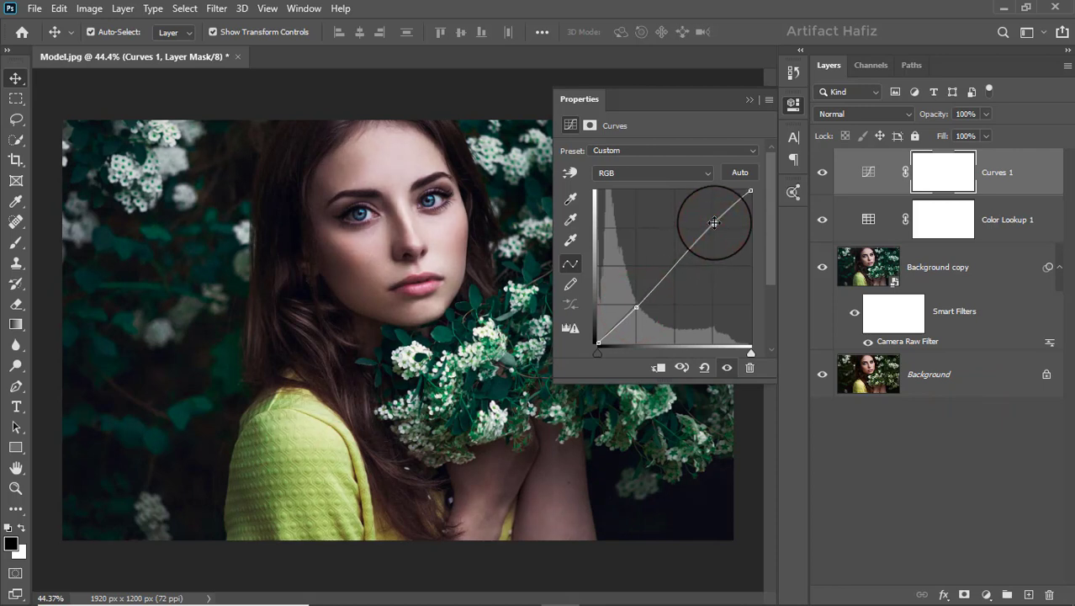
click(747, 95)
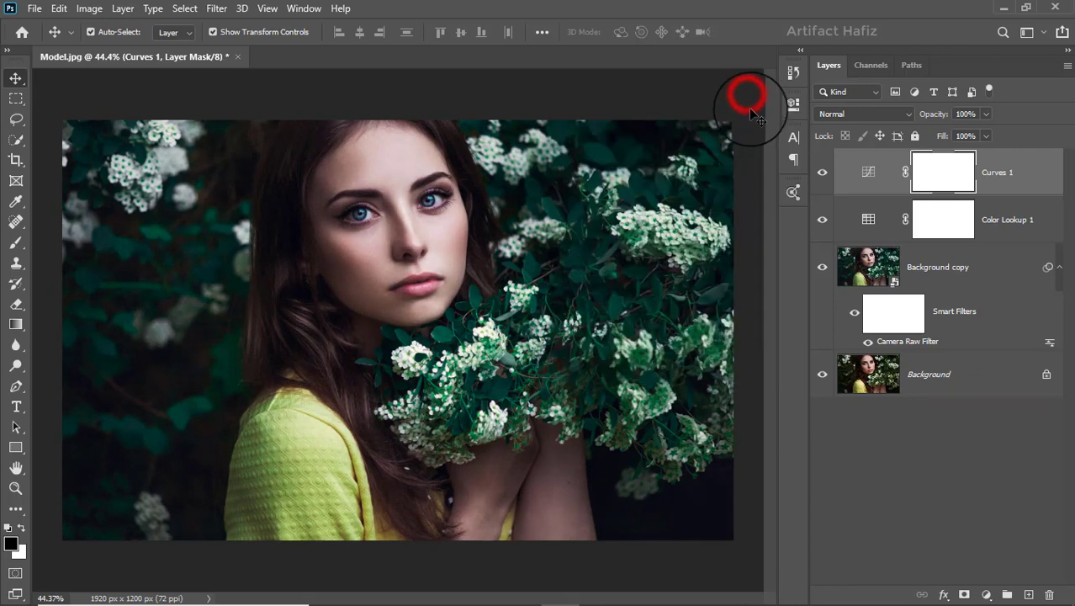
Add a Levels adjustment layer with the white input level pulled in to 237
click(986, 595)
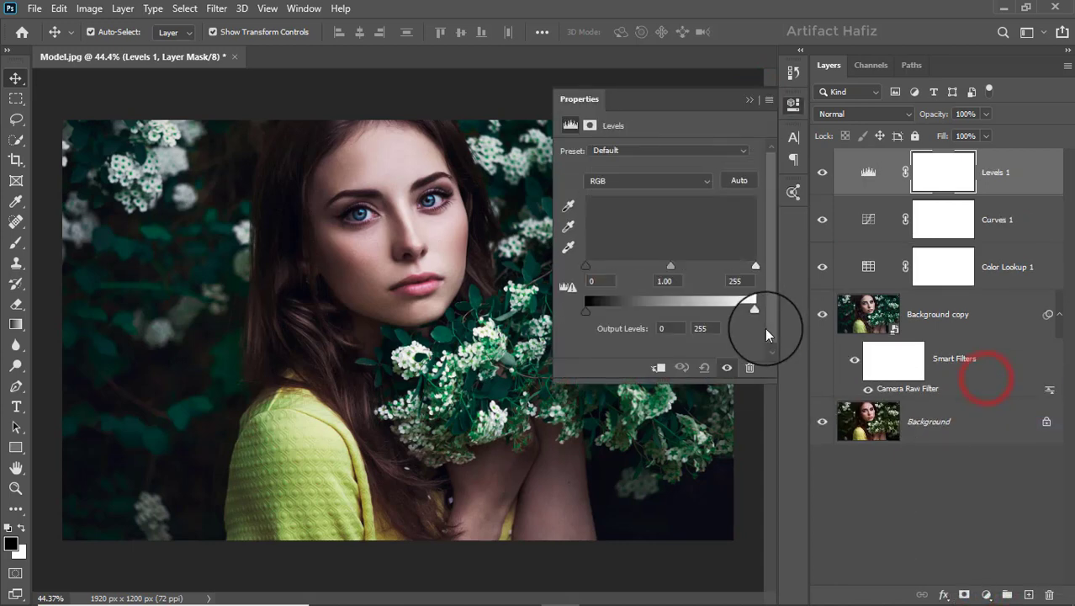
drag(755, 266, 746, 268)
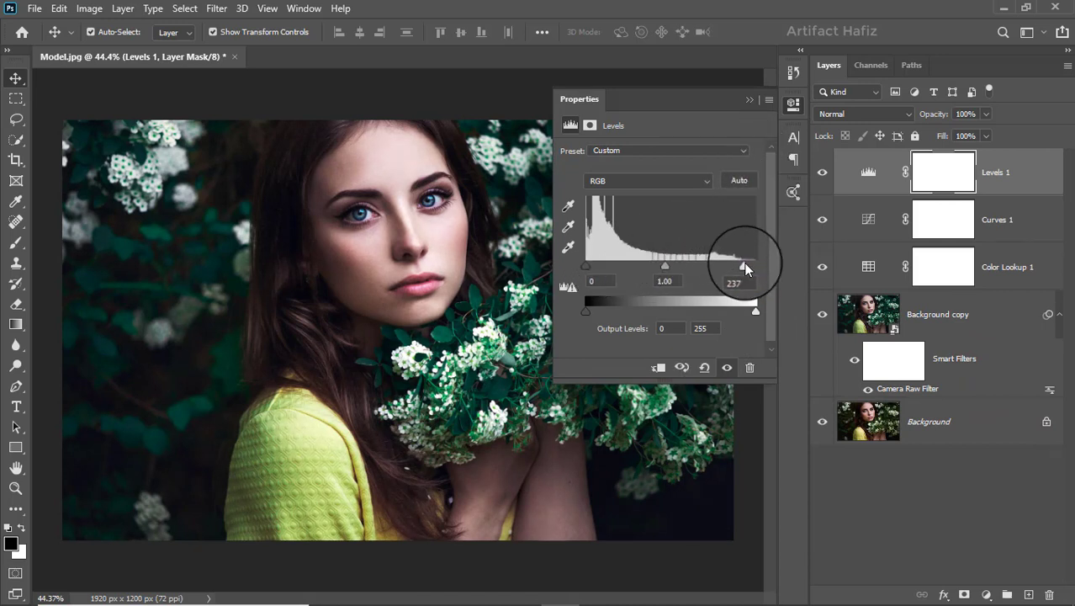
click(746, 99)
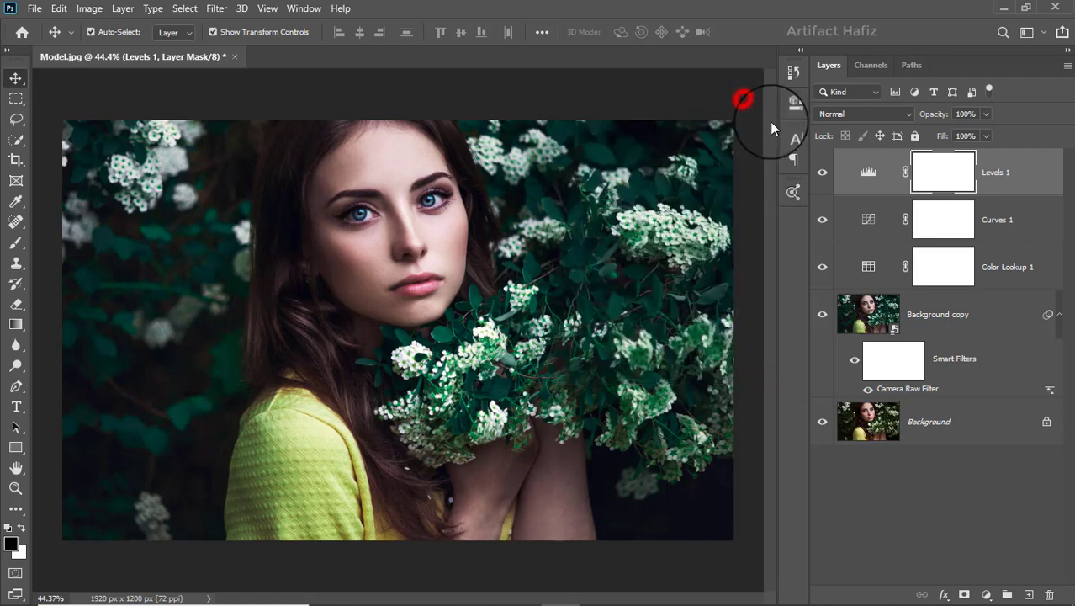
Stamp all visible layers into a new Layer 1 and convert it to a smart object
click(1004, 186)
key(ctrl+alt+shift+e)
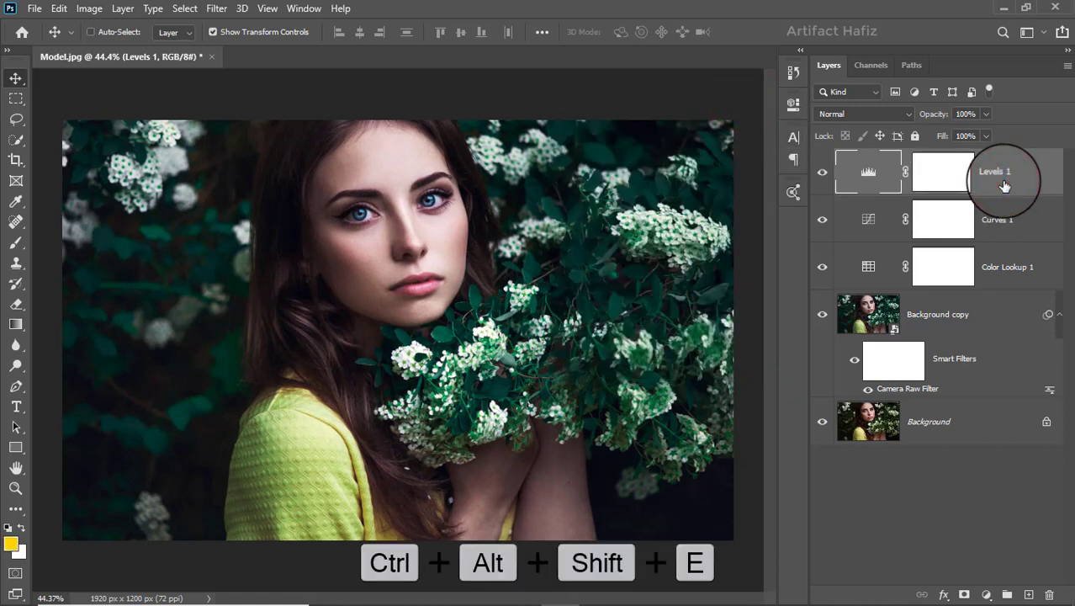
click(217, 8)
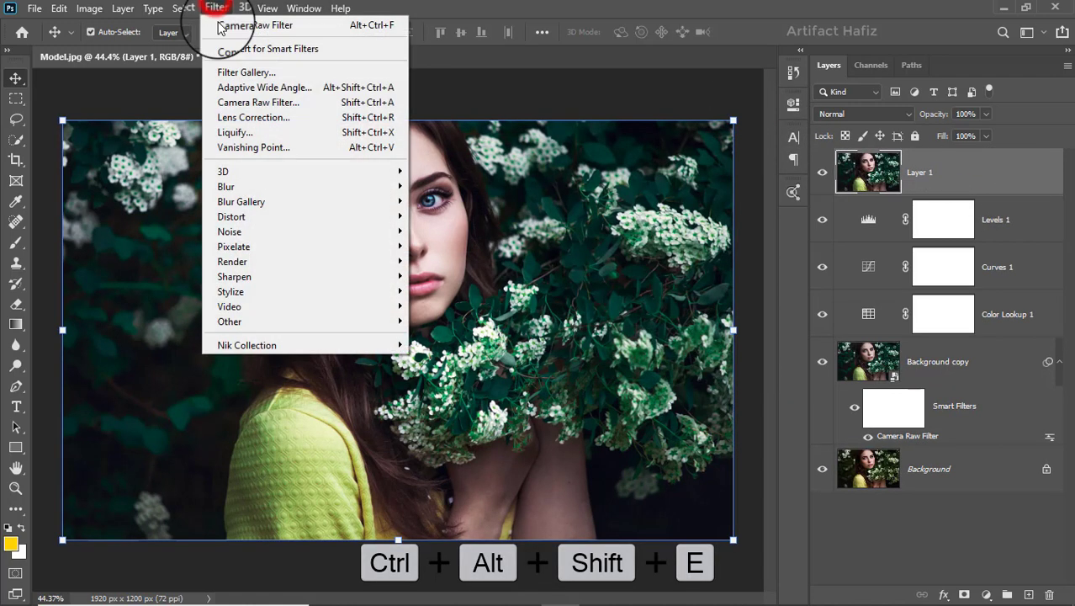
click(228, 48)
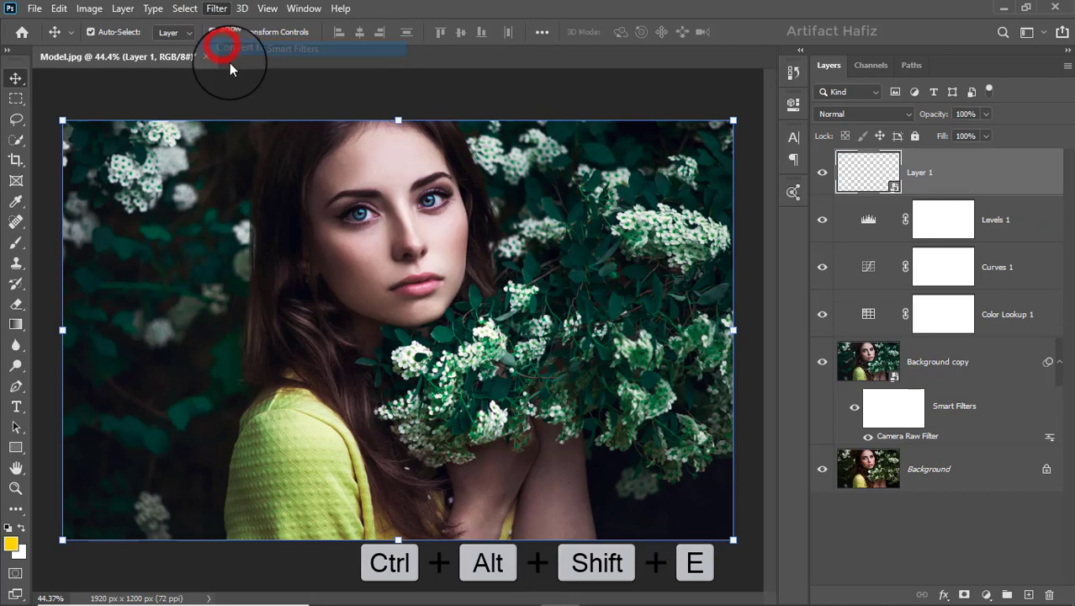
click(216, 8)
click(248, 104)
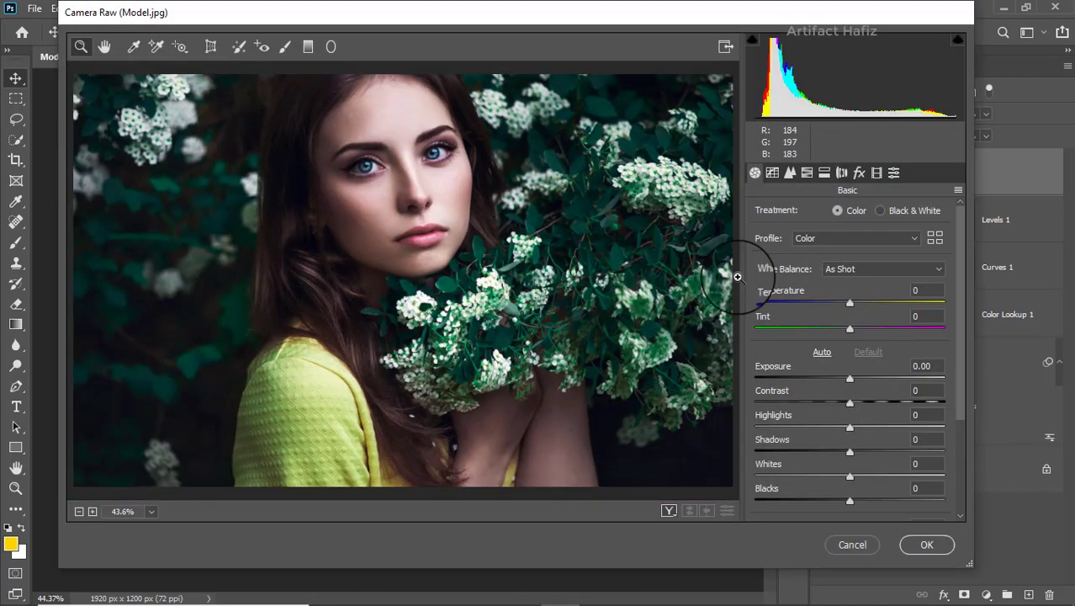
In Camera Raw, lift the shadows, lower the highlights slightly and set Blacks to -9
scroll(832, 337, down, 3)
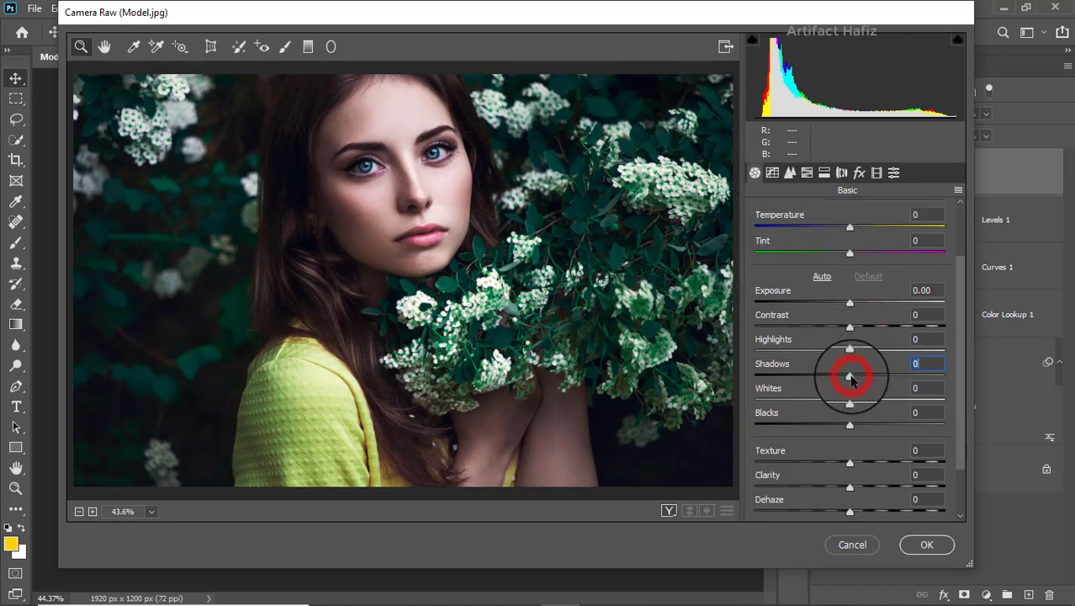
mouse_move(850, 378)
mouse_down()
mouse_move(867, 376)
mouse_move(850, 413)
mouse_move(828, 395)
mouse_move(869, 396)
mouse_move(828, 400)
mouse_move(858, 401)
mouse_up()
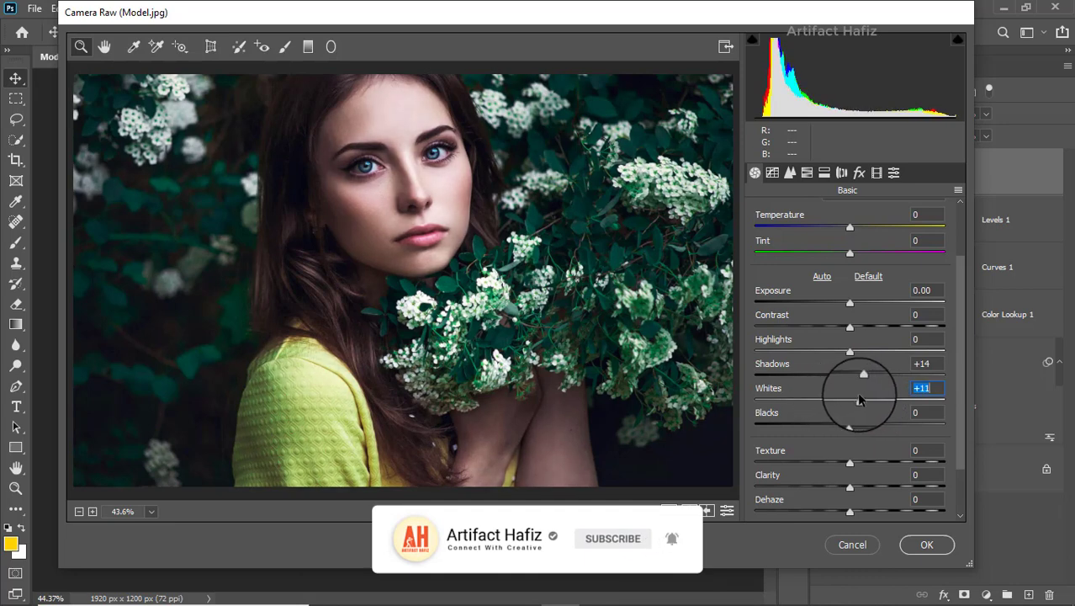
drag(850, 351, 839, 357)
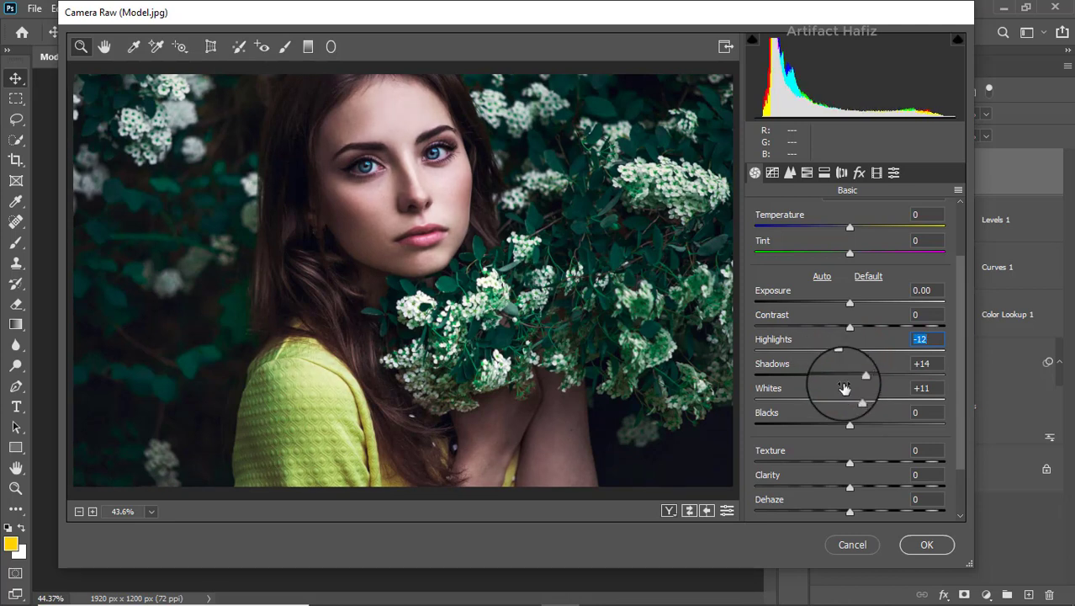
drag(850, 426, 841, 431)
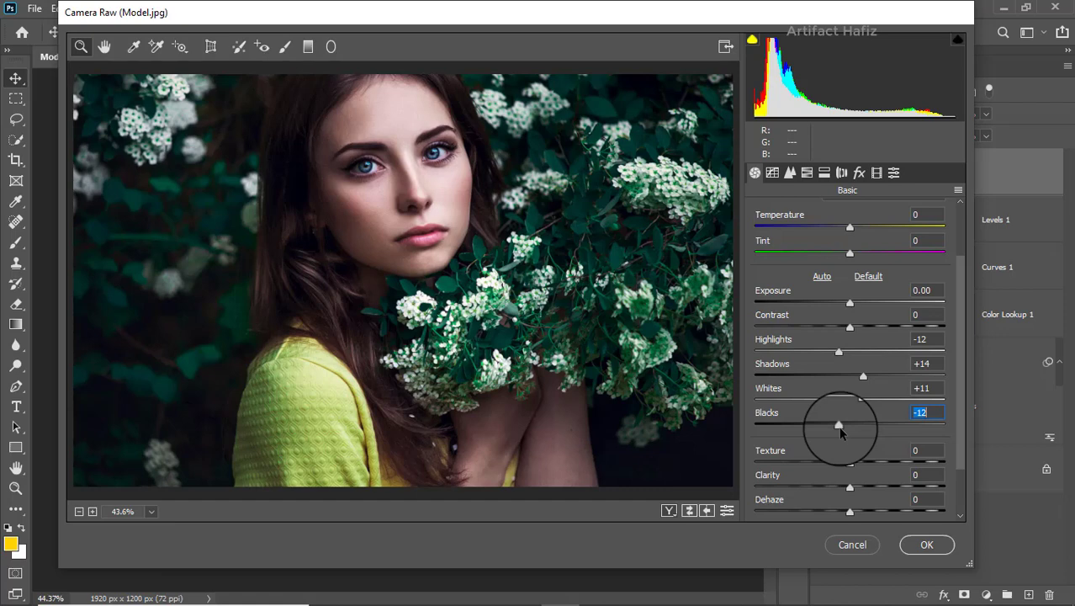
click(838, 428)
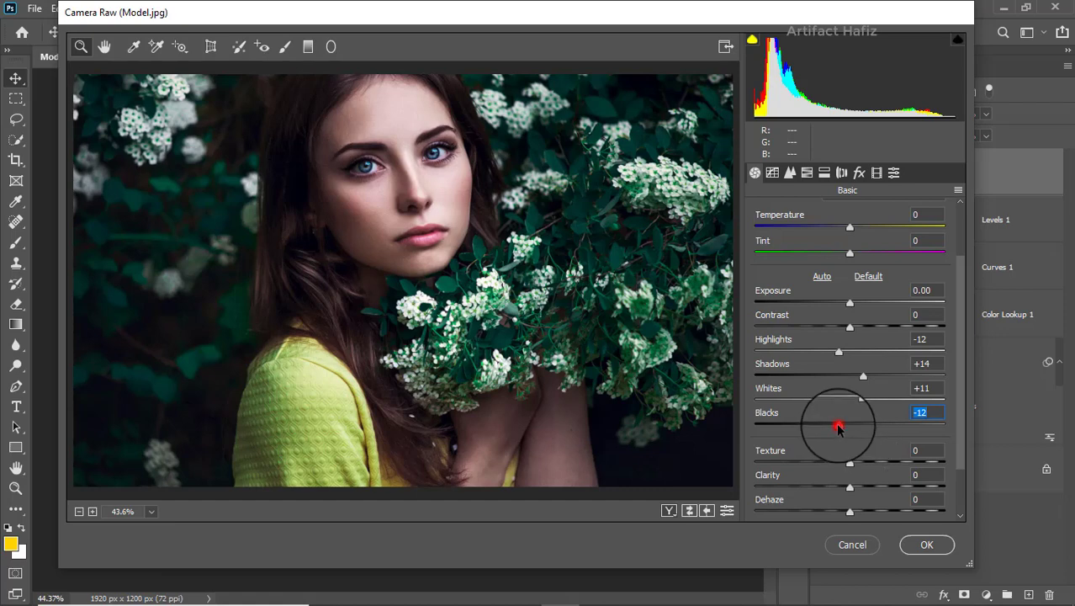
drag(840, 428, 854, 425)
scroll(873, 431, down, 2)
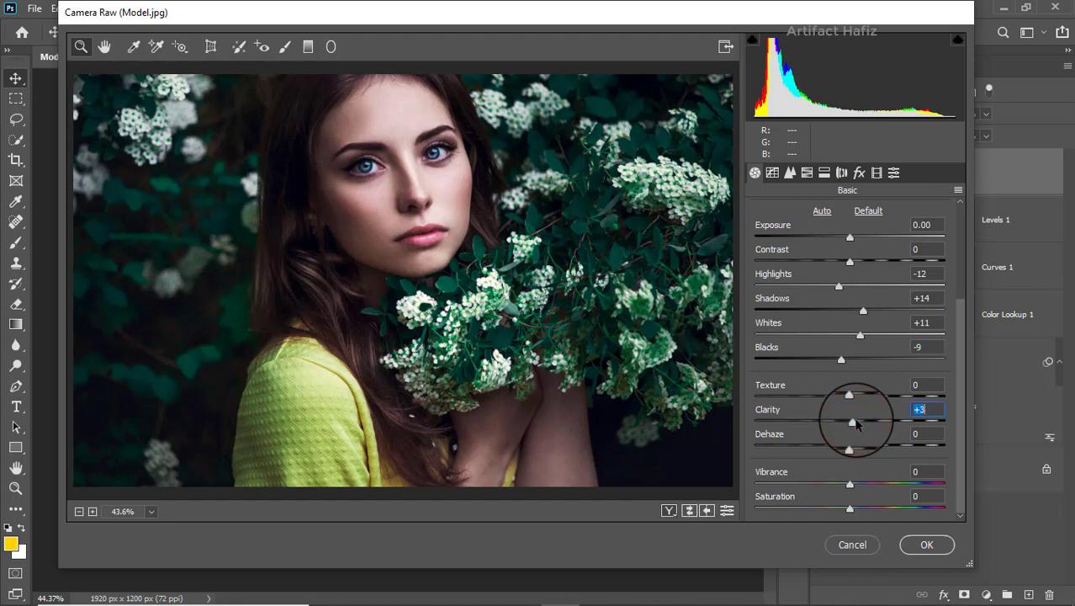
Raise the tone curve's black point for a faded look and apply the Camera Raw filter
click(771, 173)
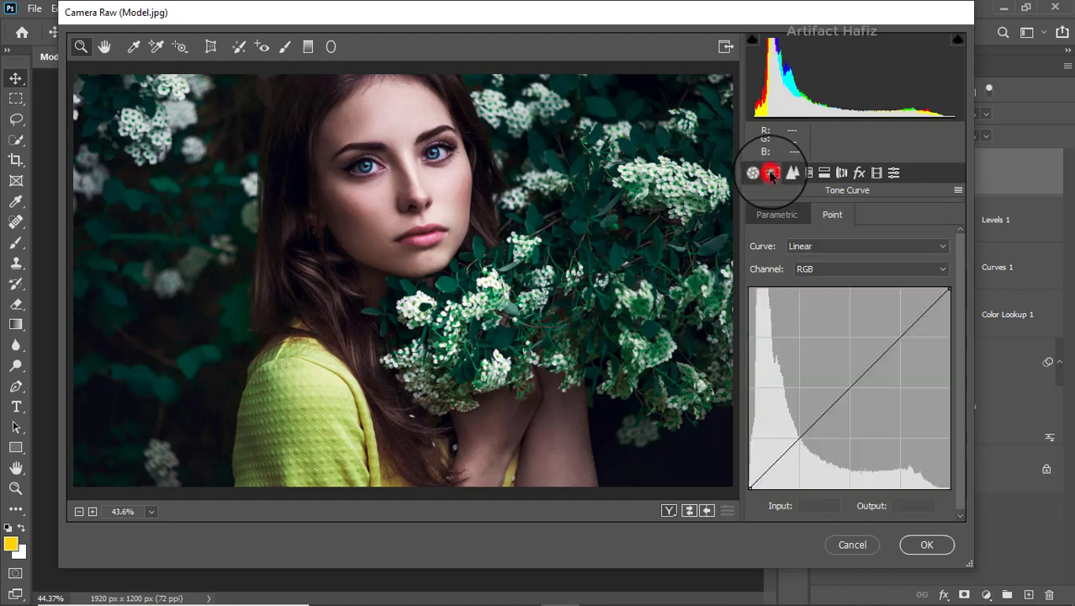
click(748, 486)
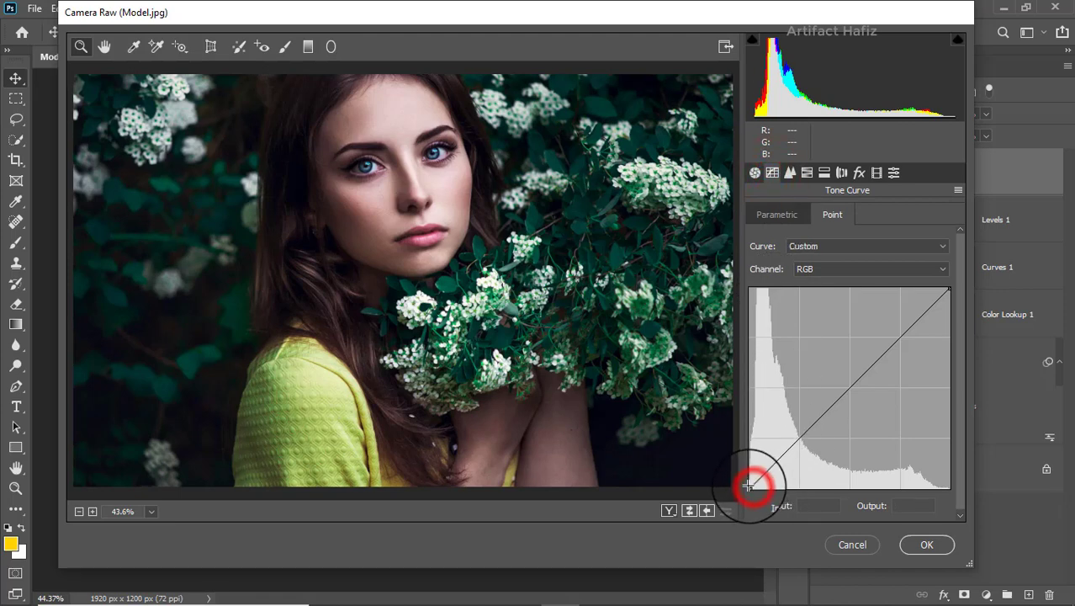
drag(749, 485, 744, 484)
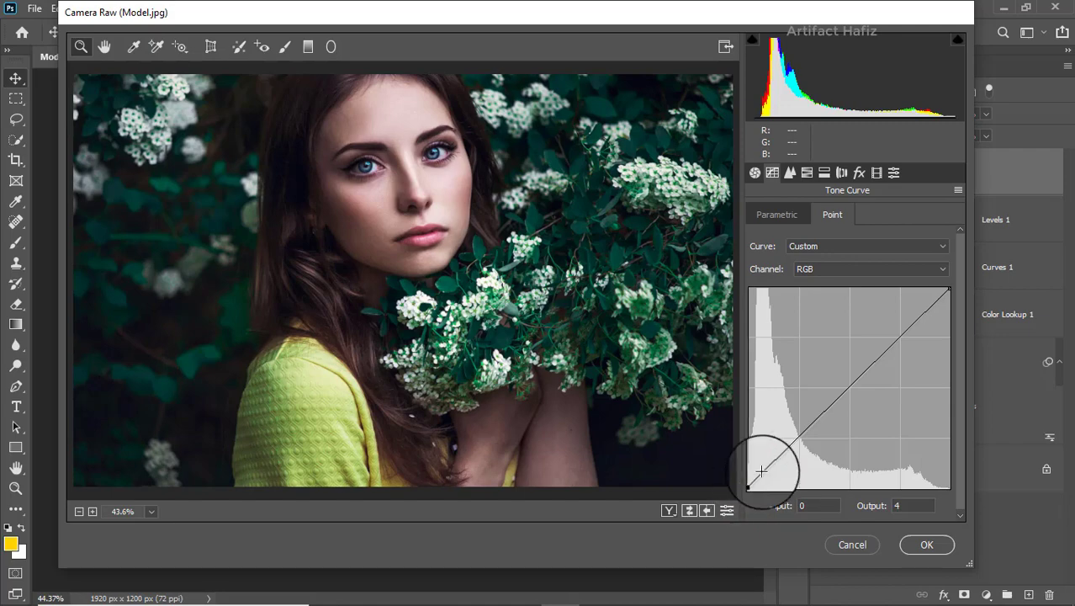
click(908, 506)
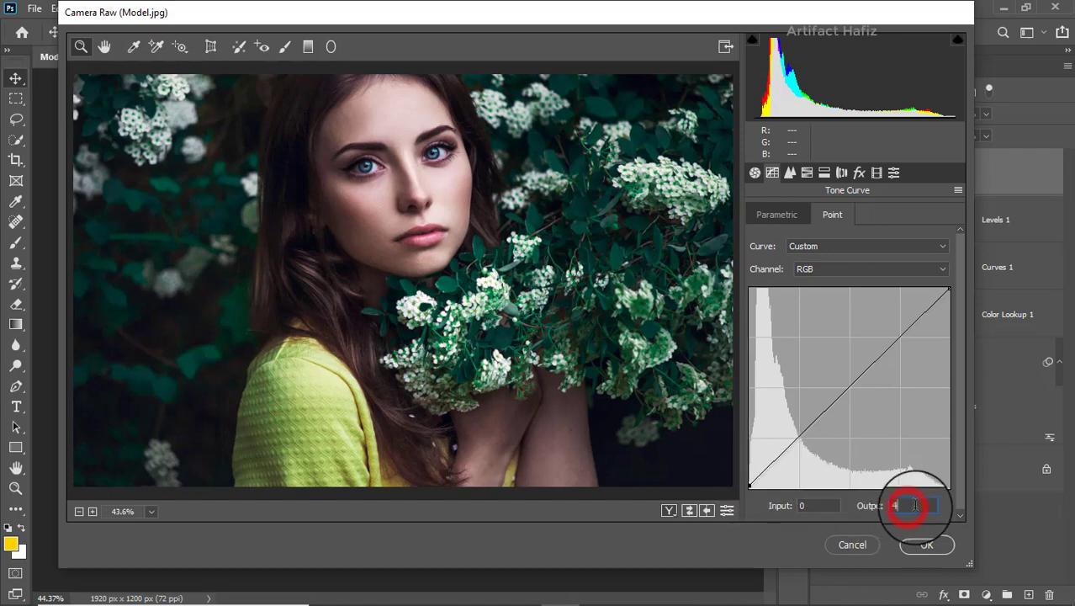
click(912, 545)
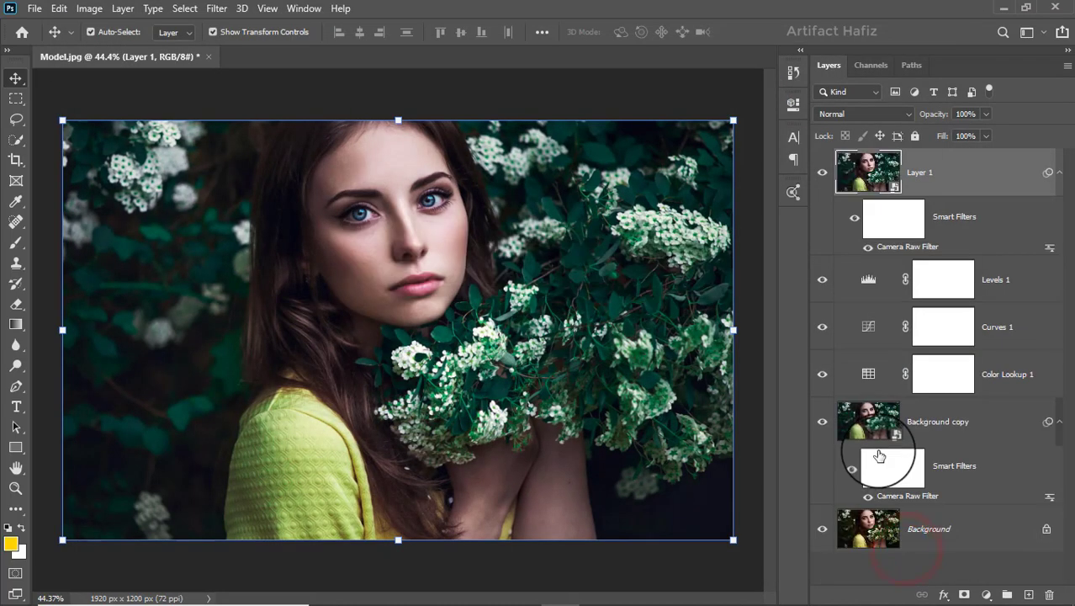
alt+click(822, 530)
alt+click(822, 530)
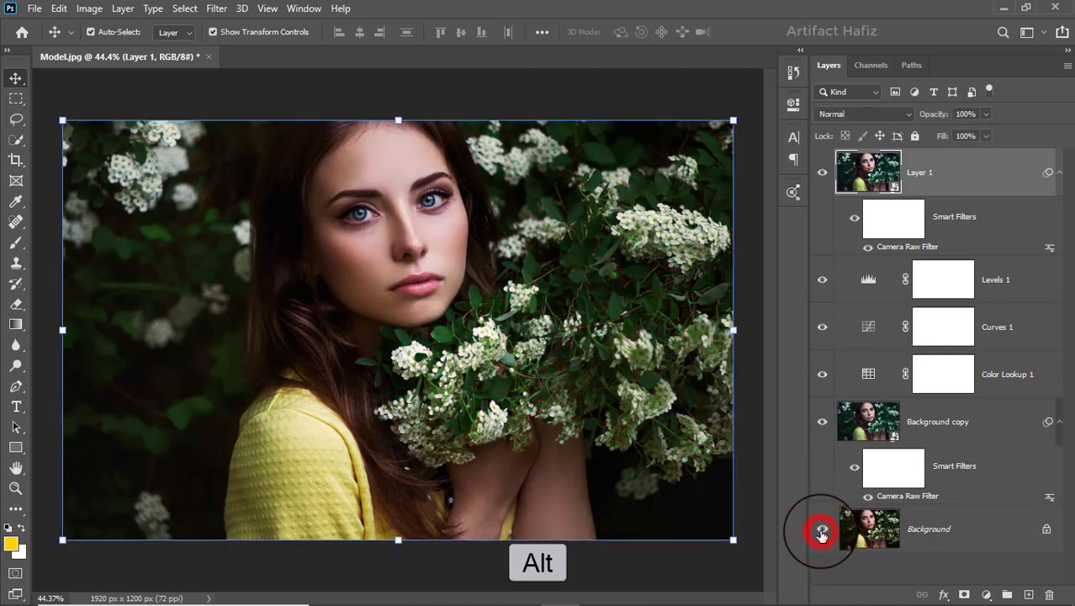
alt+click(822, 530)
alt+click(822, 532)
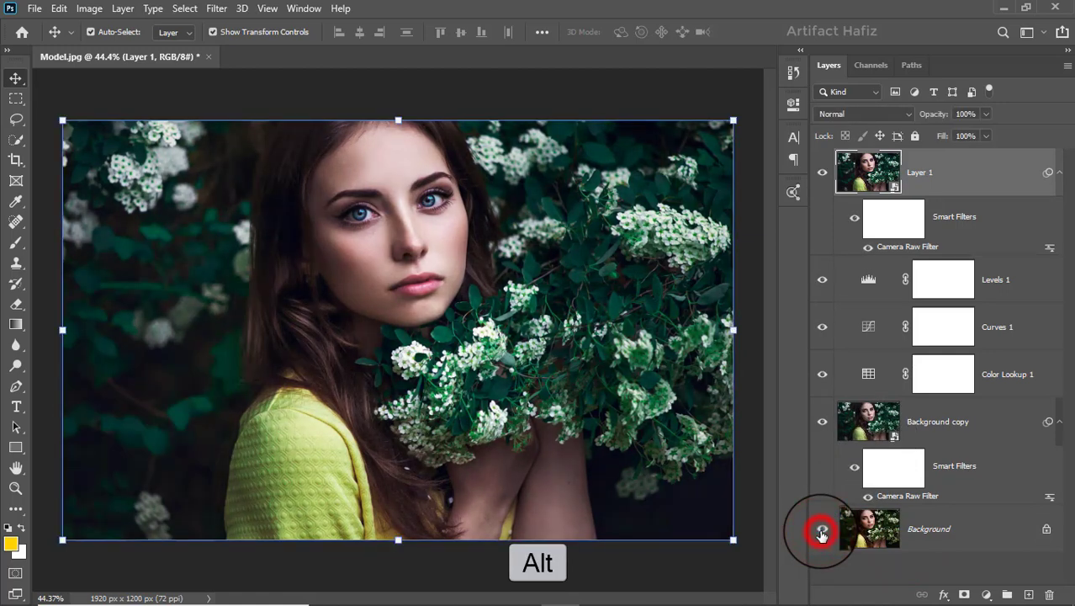